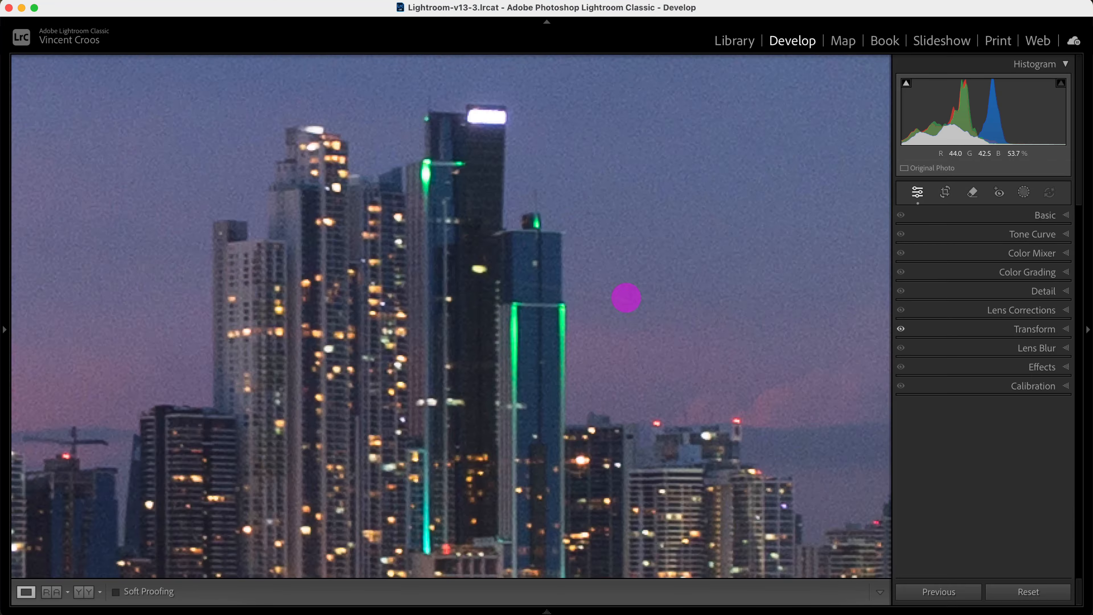
# Step: Sharpen the dusk skyline photo by adjusting the sharpening amount, masking and detail values
pyautogui.click(1063, 290)
pyautogui.moveTo(913, 479); pyautogui.dragTo(993, 482)
pyautogui.moveTo(885, 532); pyautogui.dragTo(923, 535)
pyautogui.moveTo(992, 479); pyautogui.dragTo(950, 481)
pyautogui.moveTo(911, 514); pyautogui.dragTo(939, 515)
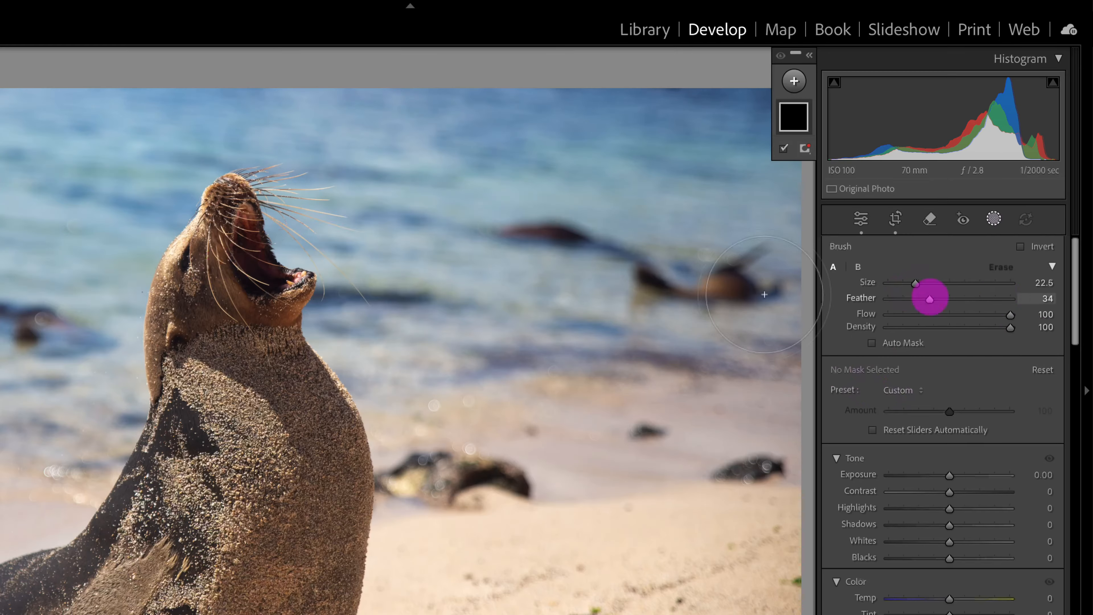
# Step: Set the sea lion photo's brush mask to contrast 39, shadows 44, blacks -17 and saturation 26, and start adding another mask
pyautogui.scroll(-10, 969, 420)
pyautogui.scroll(5, 907, 408)
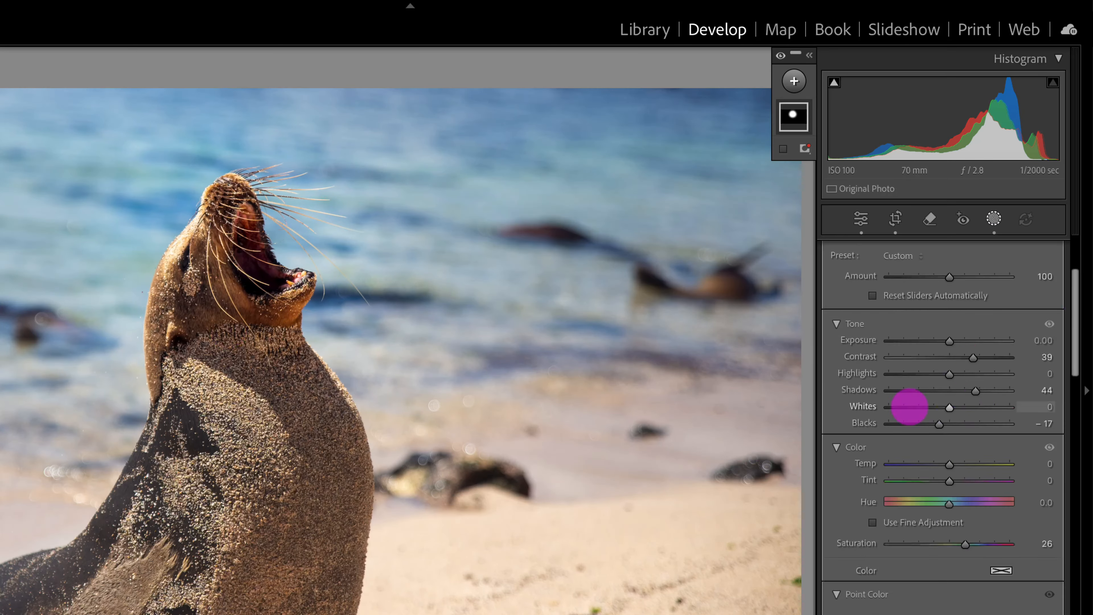
pyautogui.click(794, 80)
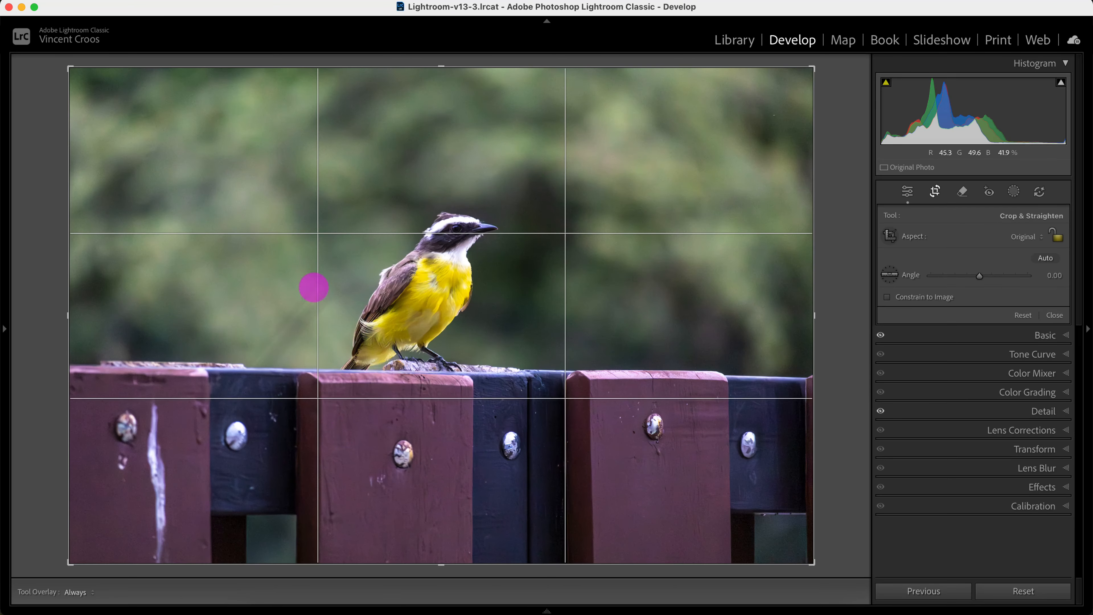
# Step: Crop the bird photo tighter around the yellow bird on the fence, reposition it in the frame and apply the crop
pyautogui.moveTo(70, 563); pyautogui.dragTo(171, 554)
pyautogui.moveTo(708, 554); pyautogui.dragTo(709, 527)
pyautogui.moveTo(709, 104); pyautogui.dragTo(689, 143)
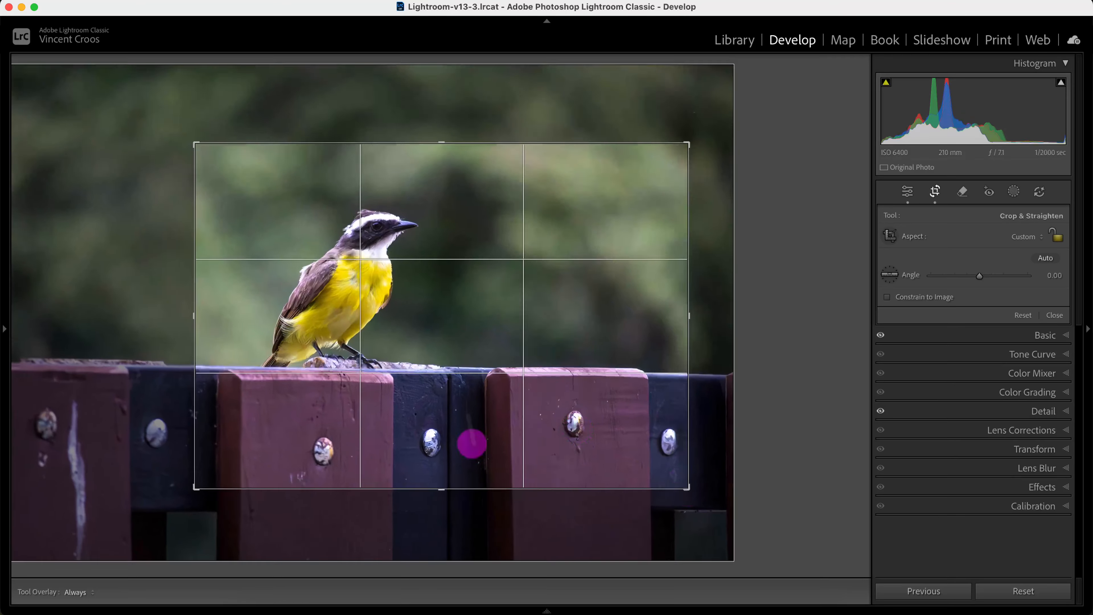
pyautogui.moveTo(471, 444); pyautogui.dragTo(459, 438)
pyautogui.press('Return')
pyautogui.press('r')
pyautogui.press('Return')
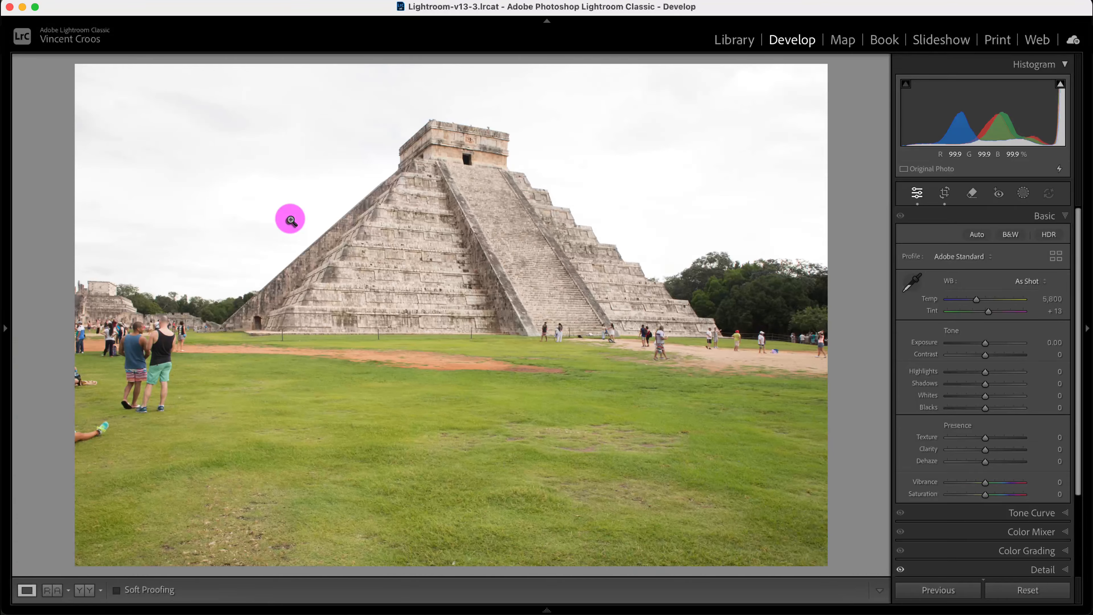
# Step: Remove the walking man in the striped shirt beside the pyramid with the Remove tool, using generative AI and brush size 10
pyautogui.click(291, 221)
pyautogui.moveTo(784, 139); pyautogui.dragTo(331, 278)
pyautogui.moveTo(690, 219); pyautogui.dragTo(588, 317)
pyautogui.click(587, 316)
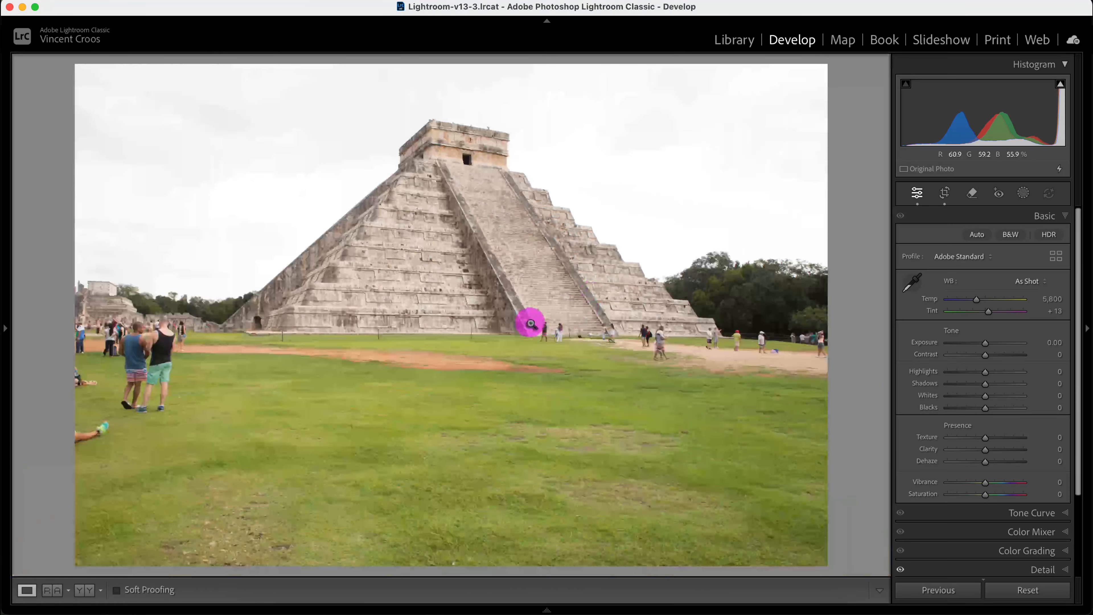
pyautogui.click(129, 337)
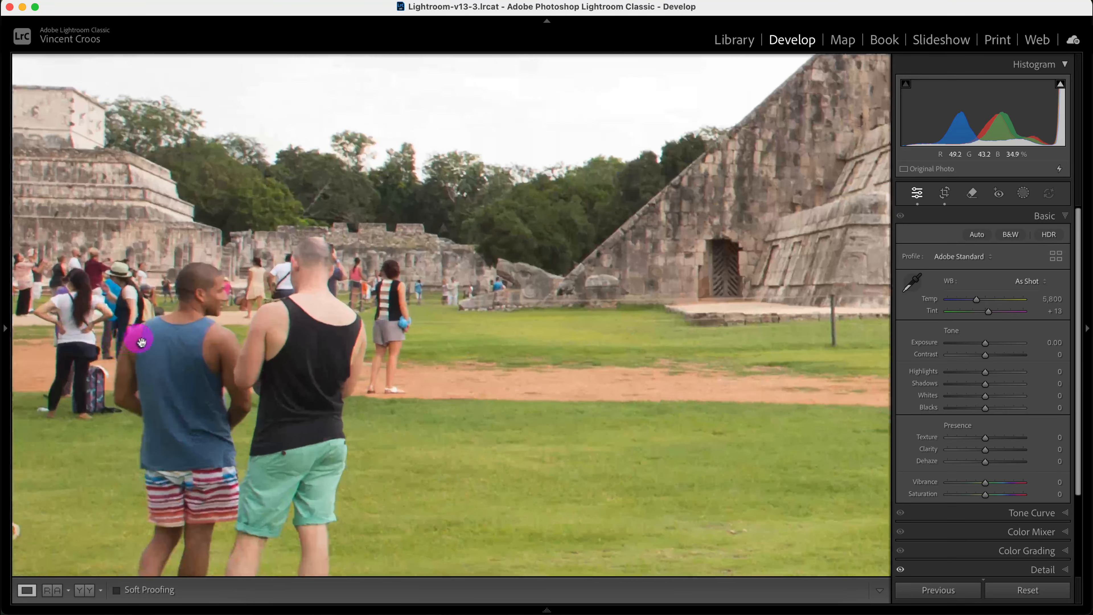
pyautogui.moveTo(139, 337); pyautogui.dragTo(330, 279)
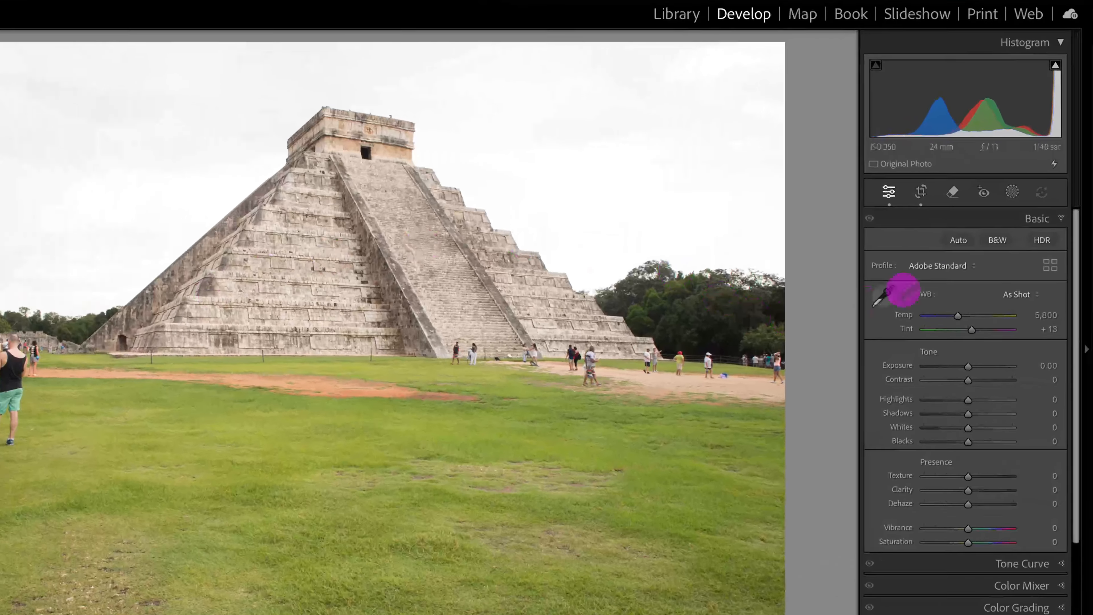
pyautogui.click(973, 195)
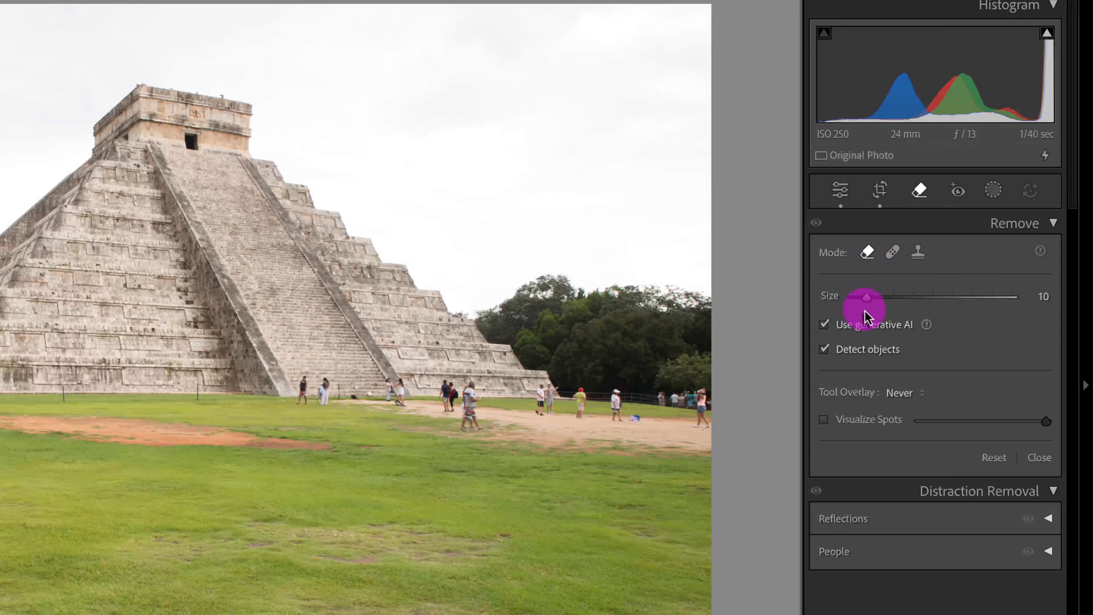
pyautogui.click(465, 406)
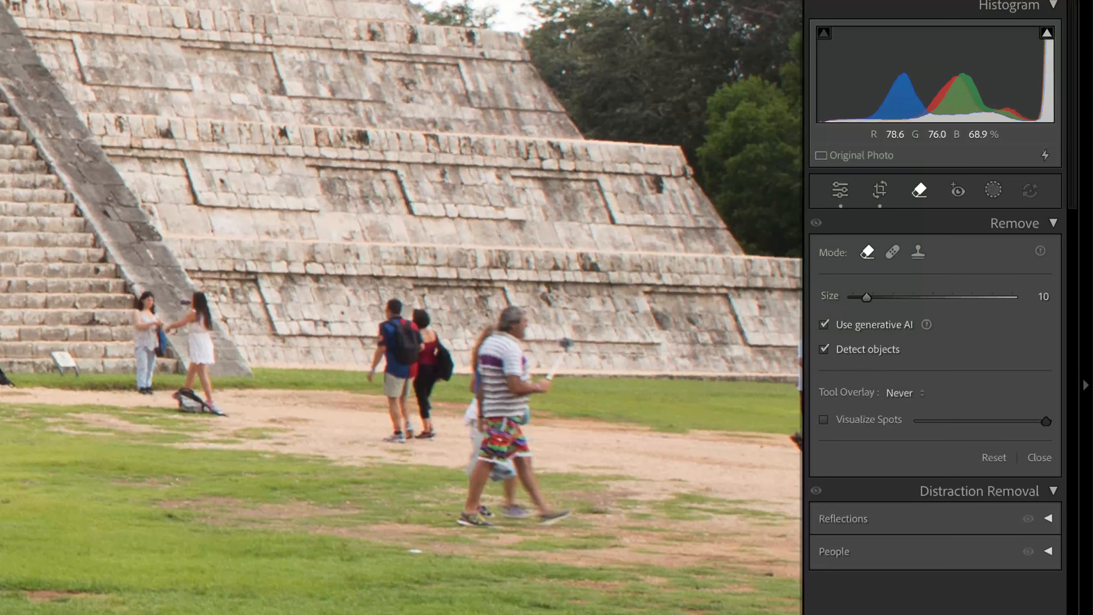
pyautogui.moveTo(516, 328)
pyautogui.mouseDown()
pyautogui.moveTo(488, 344)
pyautogui.moveTo(463, 507)
pyautogui.moveTo(522, 523)
pyautogui.moveTo(568, 517)
pyautogui.moveTo(495, 491)
pyautogui.moveTo(508, 348)
pyautogui.moveTo(554, 355)
pyautogui.mouseUp()
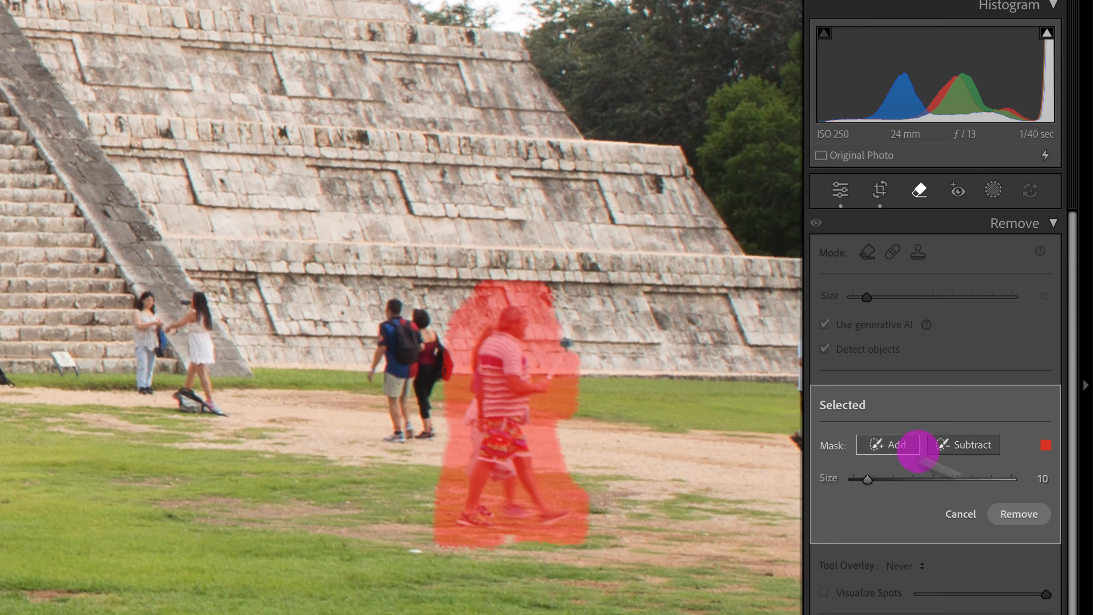
pyautogui.click(1019, 513)
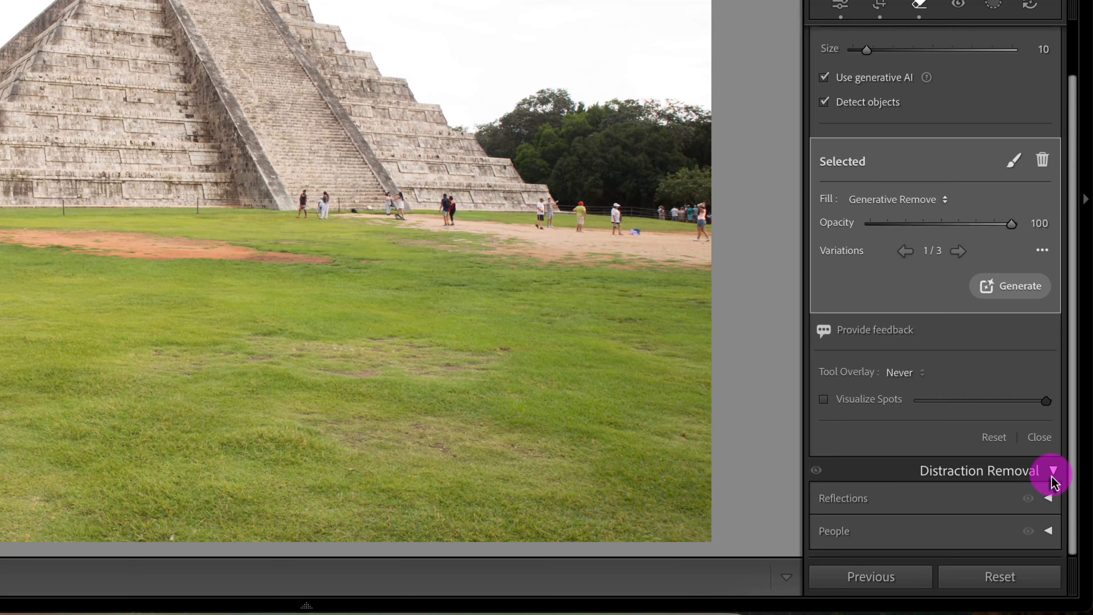
# Step: Detect all remaining people in the pyramid photo with Distraction Removal and remove them
pyautogui.click(1054, 476)
pyautogui.click(1054, 528)
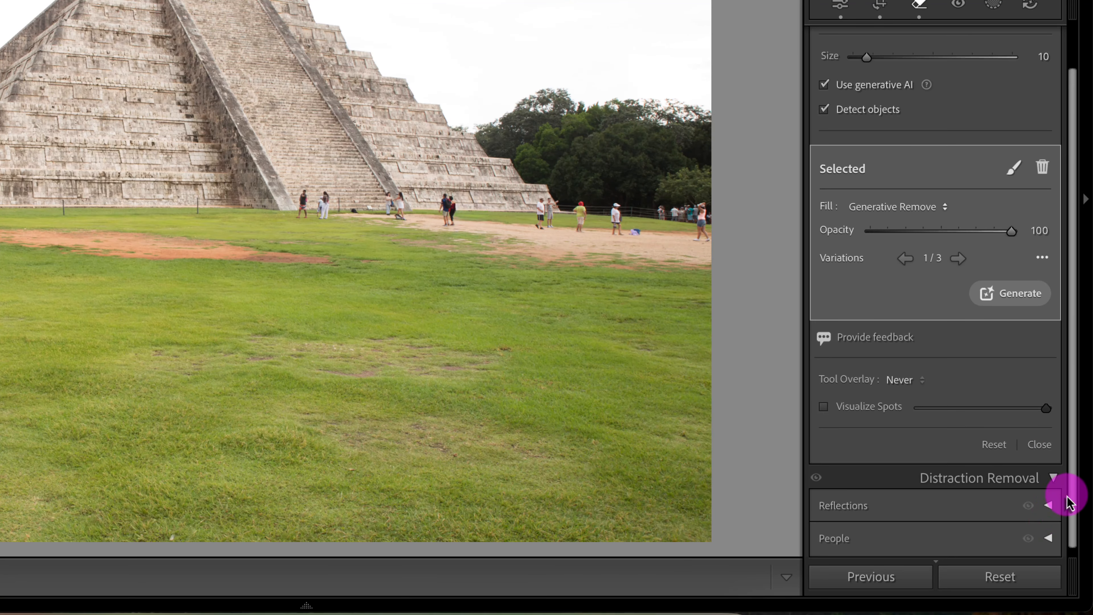
pyautogui.click(1048, 533)
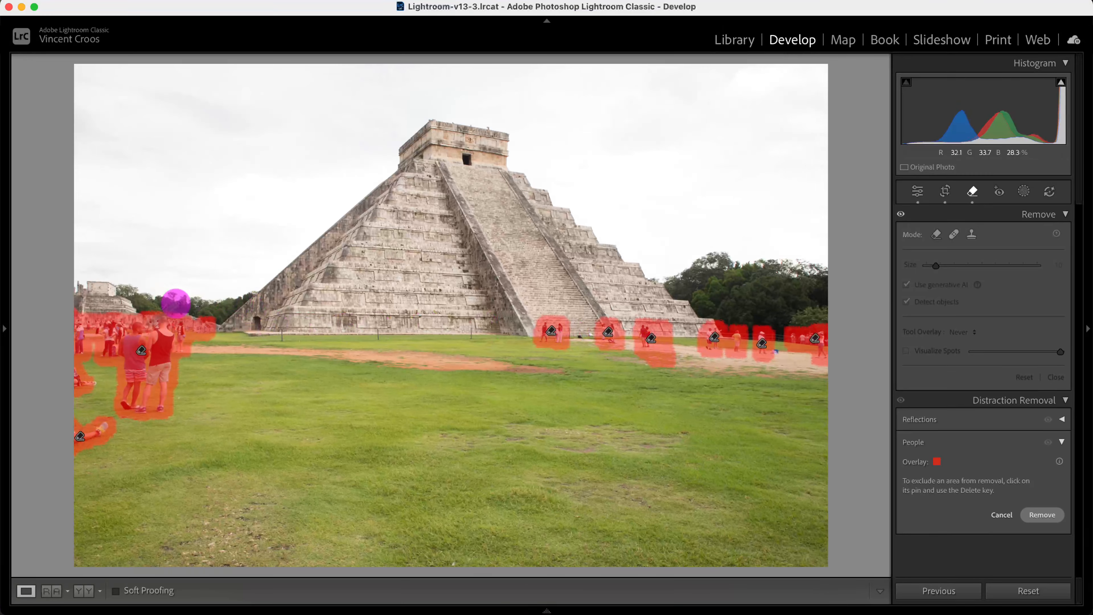
pyautogui.click(1043, 515)
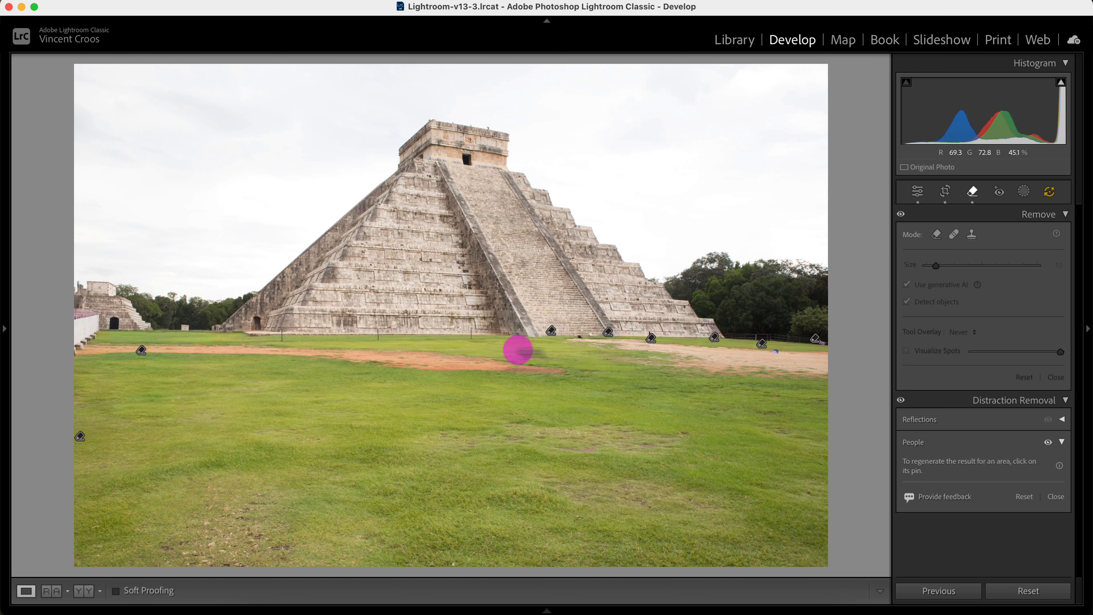
# Step: Remove the small blue object on the dirt path with the Remove tool, with generative AI turned off
pyautogui.click(774, 347)
pyautogui.click(792, 349)
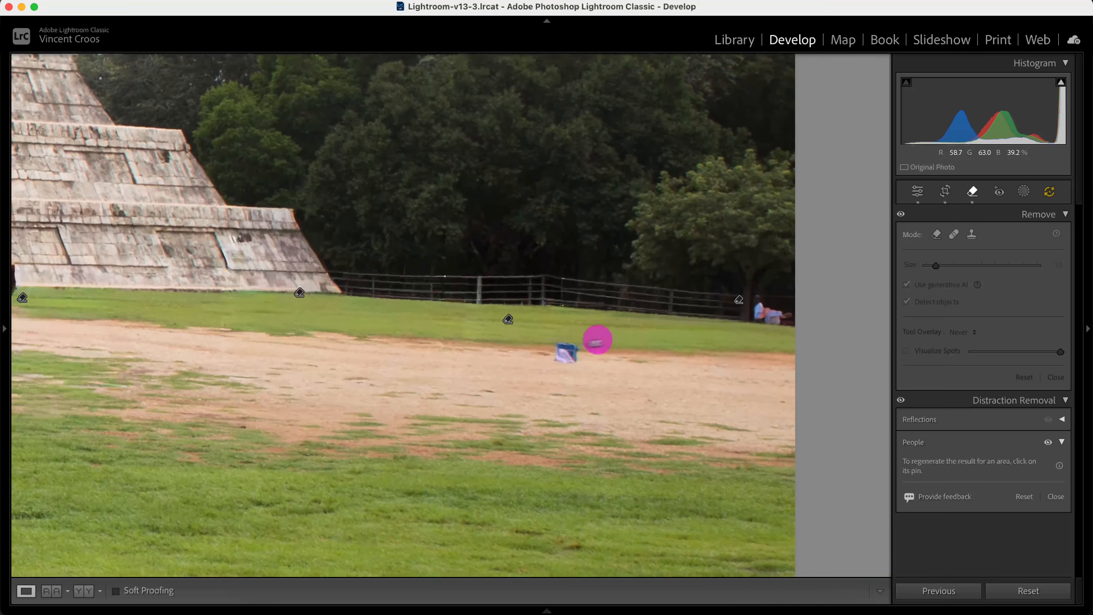
pyautogui.click(586, 341)
pyautogui.click(936, 246)
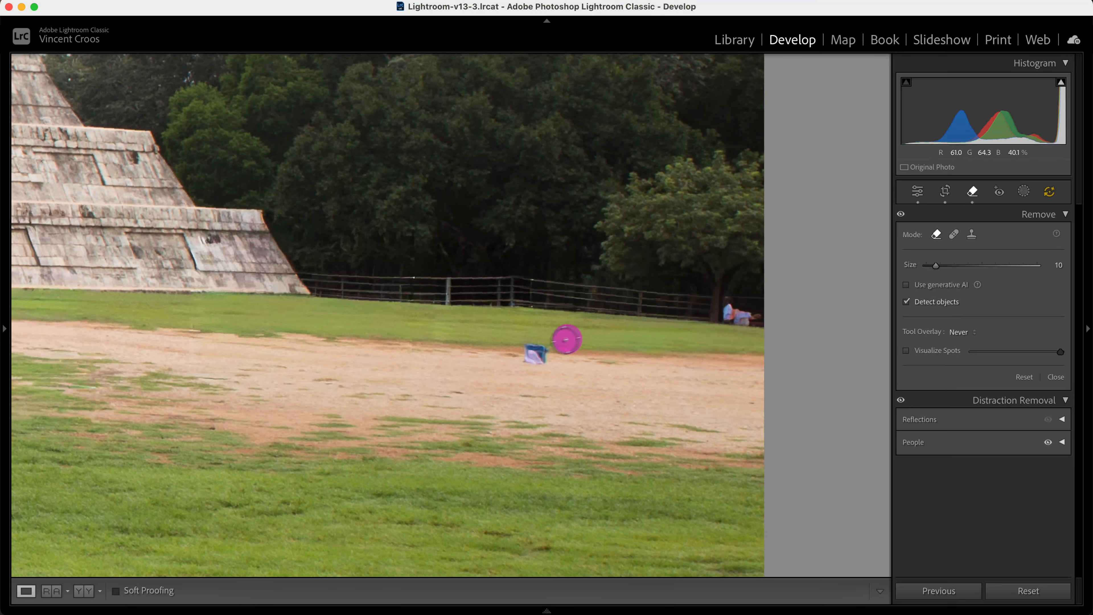
pyautogui.moveTo(529, 346); pyautogui.dragTo(547, 350)
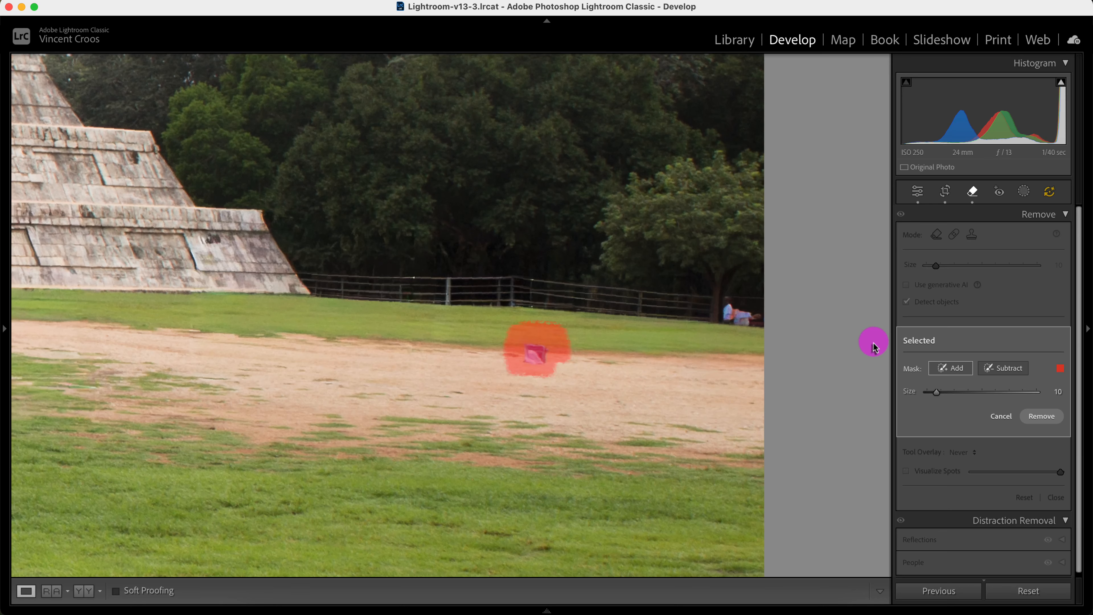
pyautogui.click(1047, 414)
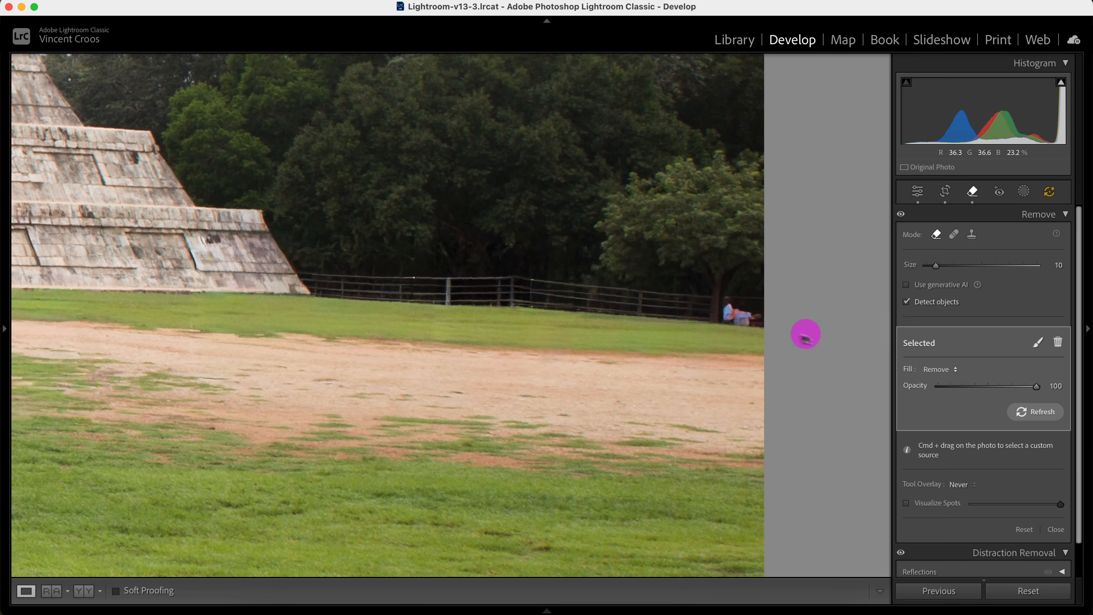
# Step: Remove the leftover figures under the tree at the photo's right edge with the Remove tool
pyautogui.moveTo(727, 306); pyautogui.dragTo(766, 320)
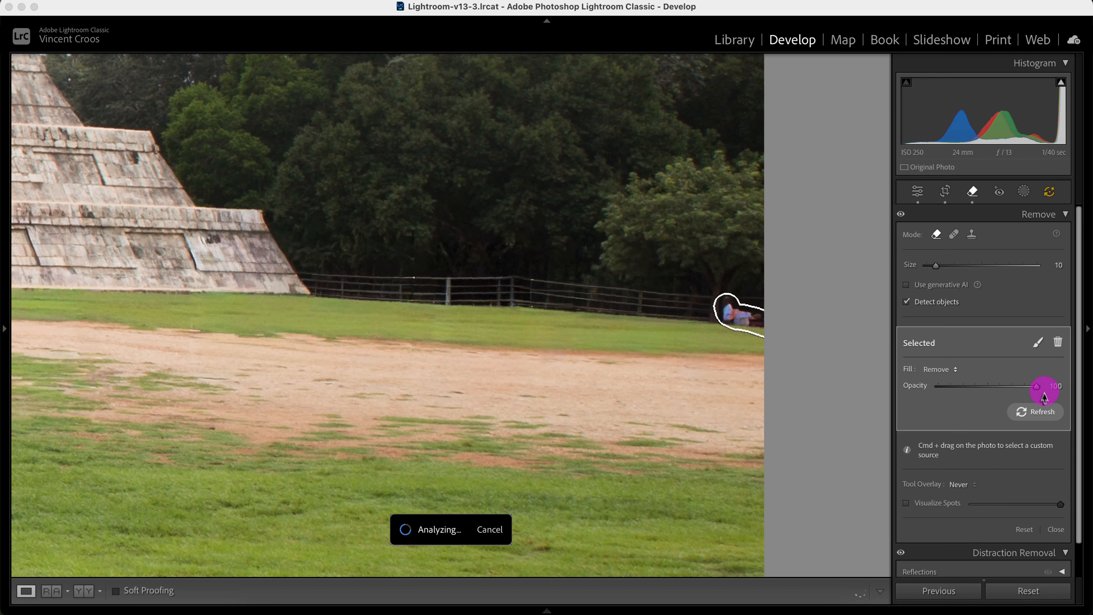
pyautogui.click(1047, 416)
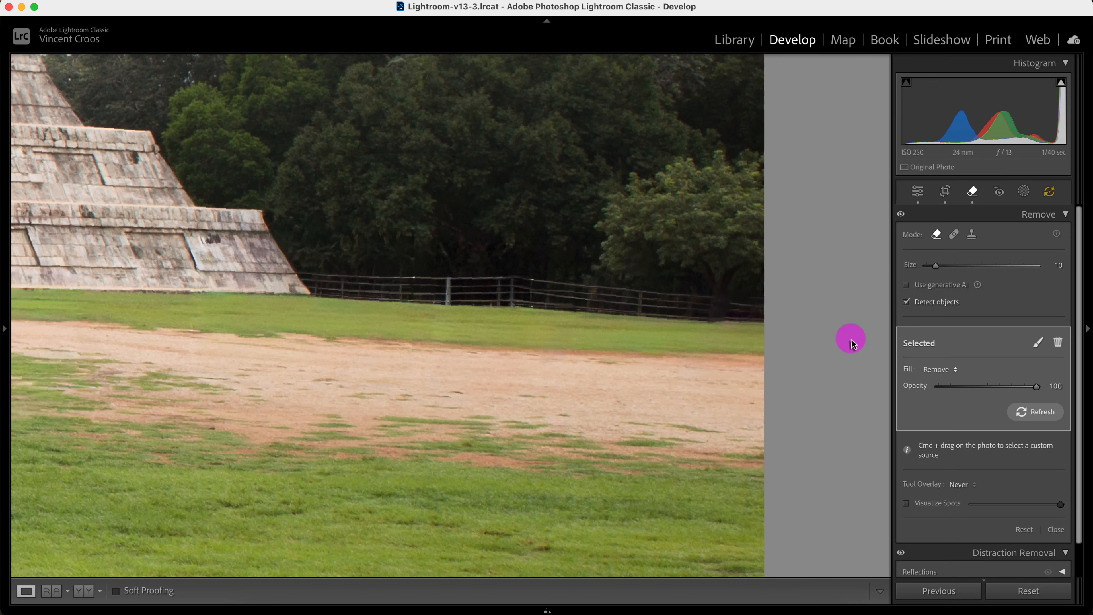
pyautogui.press('z')
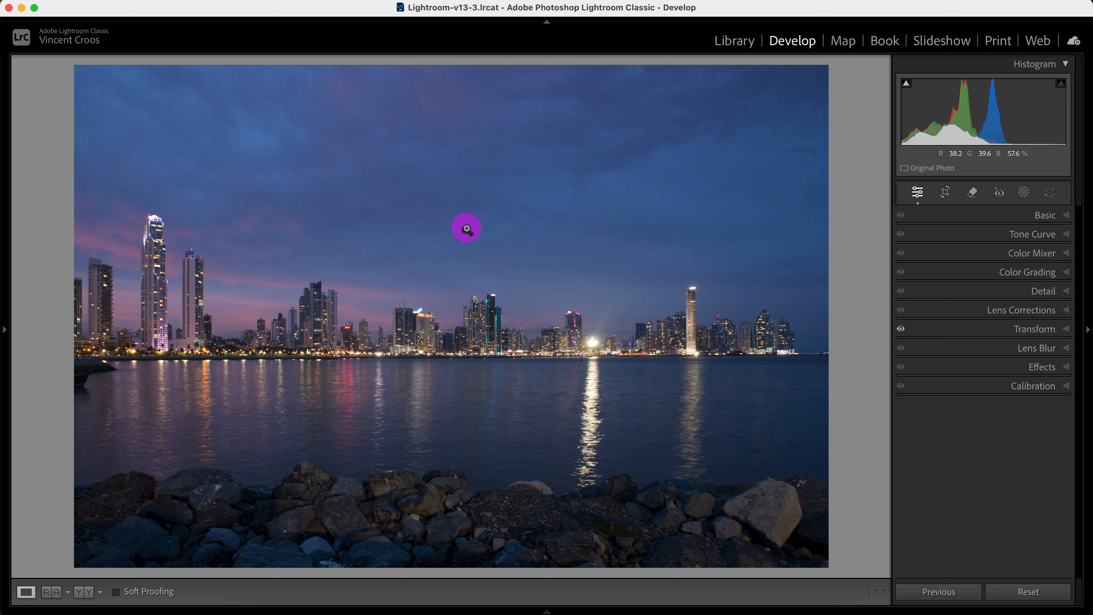
# Step: Enable Denoise on the night skyline photo and set its amount to 73
pyautogui.click(494, 318)
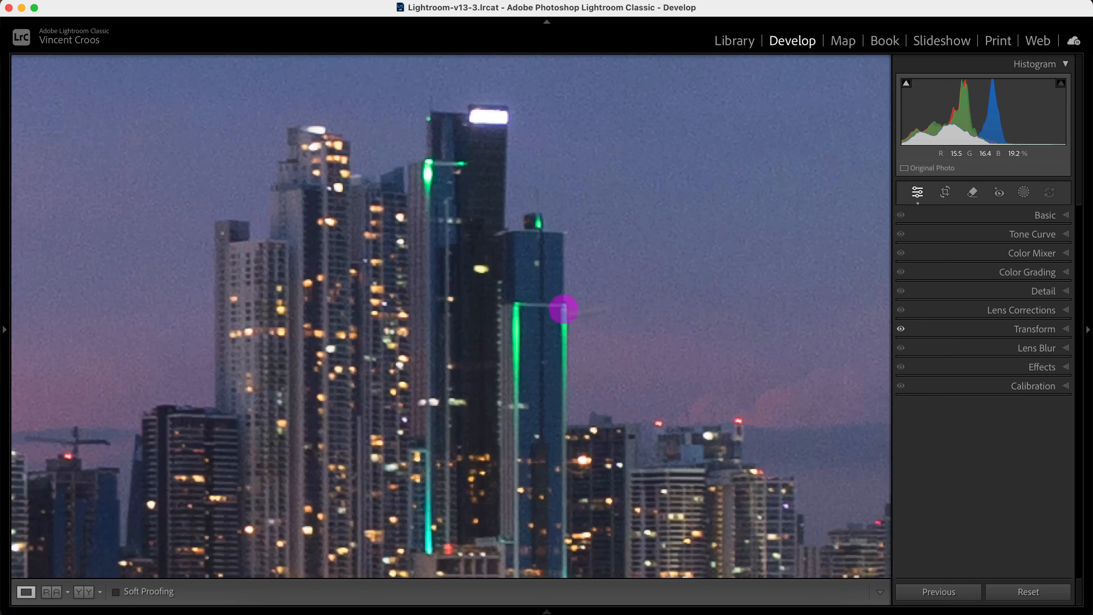
pyautogui.moveTo(605, 295); pyautogui.dragTo(500, 359)
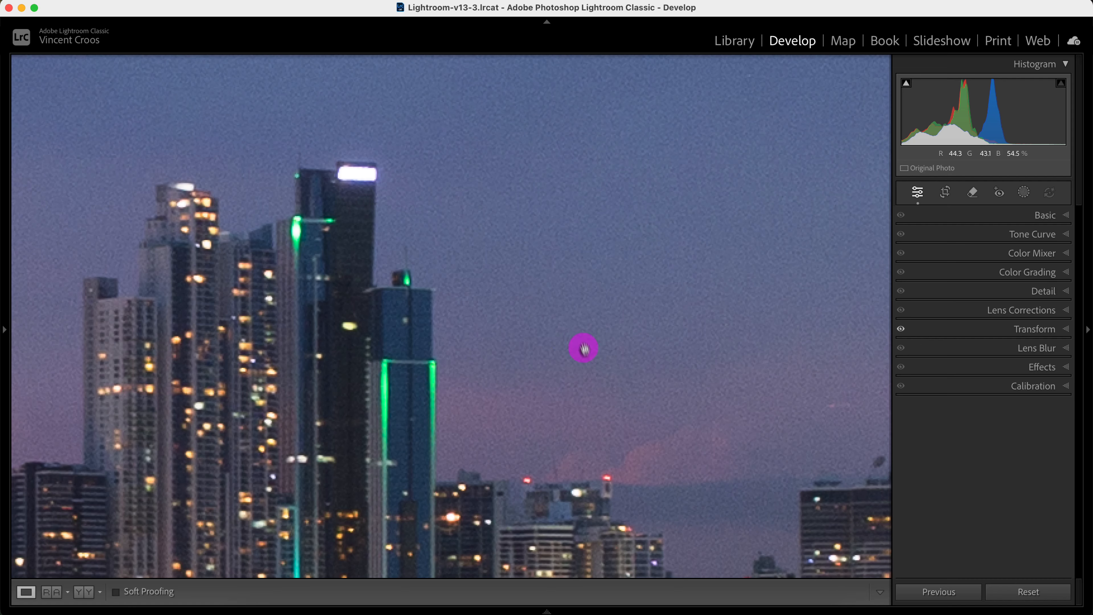
pyautogui.moveTo(420, 300); pyautogui.dragTo(747, 302)
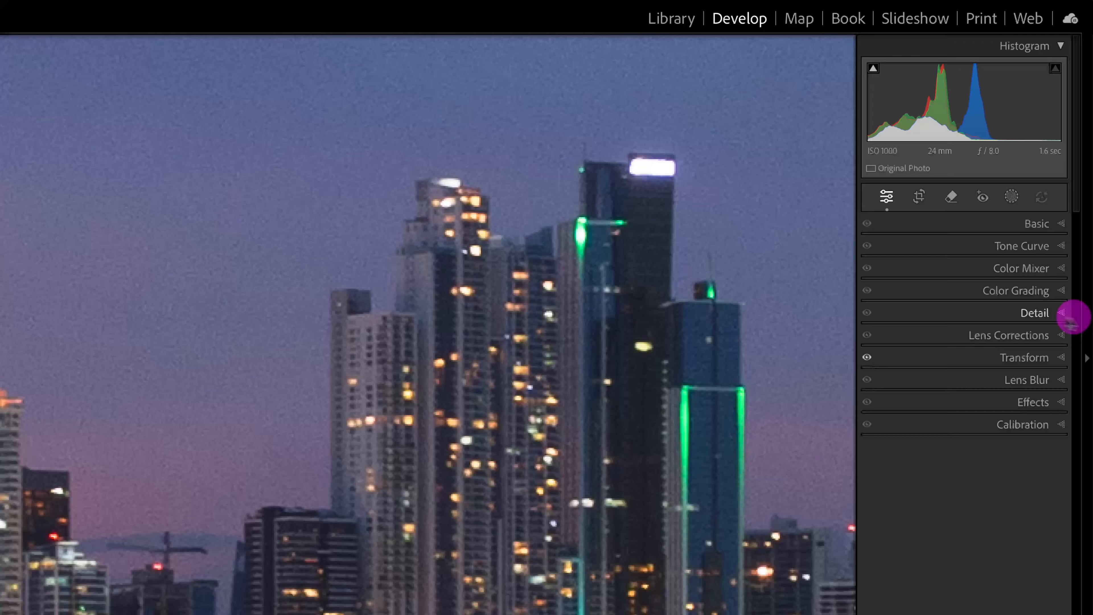
pyautogui.click(1066, 291)
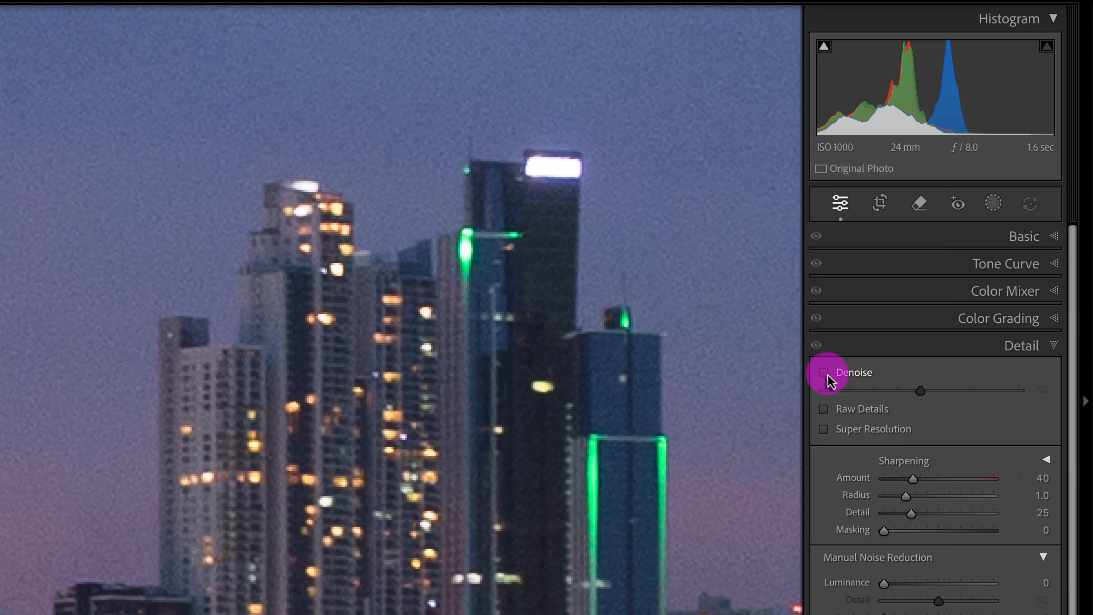
pyautogui.click(823, 373)
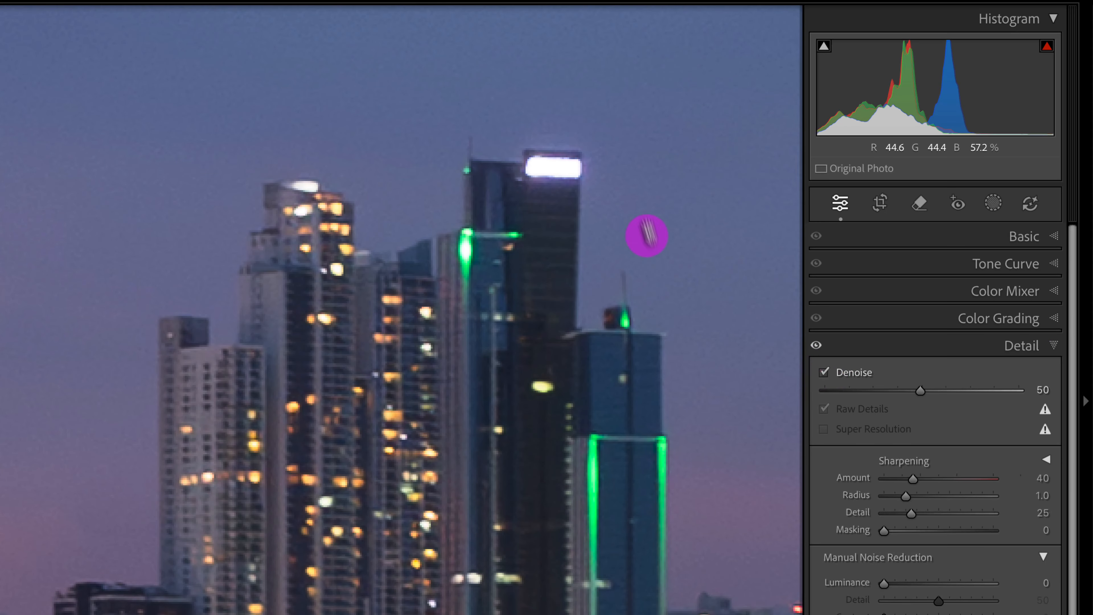
pyautogui.moveTo(682, 327); pyautogui.dragTo(578, 320)
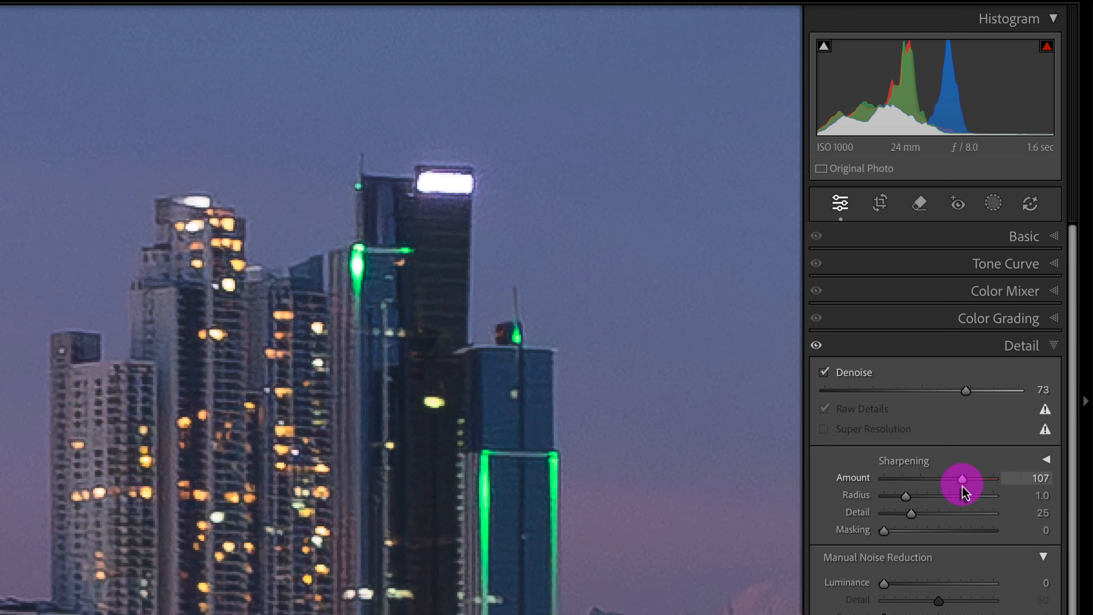
# Step: Sharpen the skyline photo with Amount 91, Detail 51 and Masking 35
pyautogui.moveTo(990, 495); pyautogui.dragTo(1001, 491)
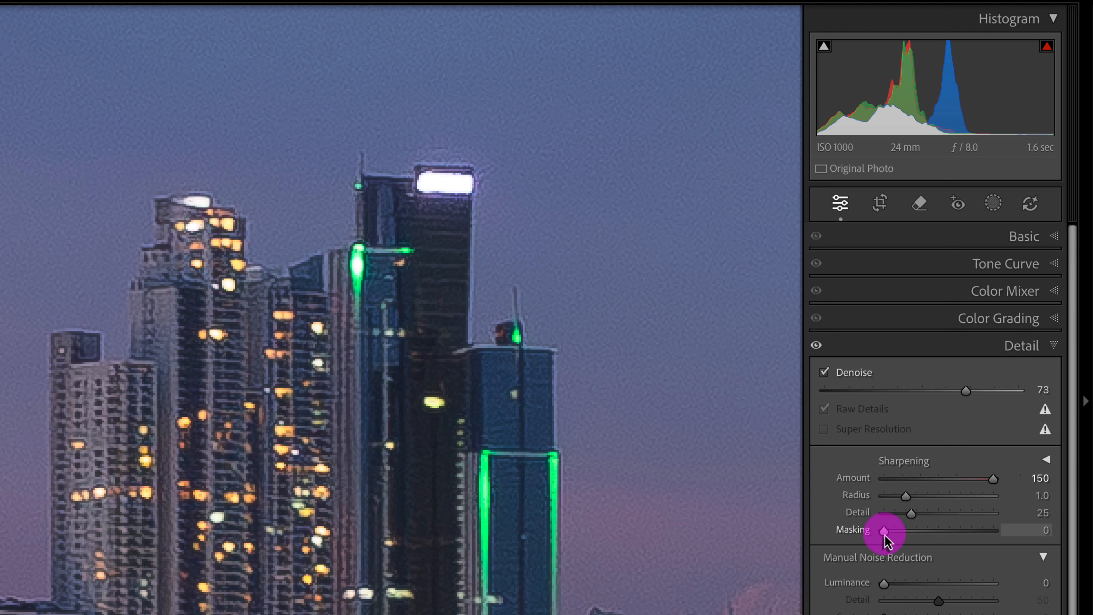
pyautogui.moveTo(884, 534); pyautogui.dragTo(915, 546)
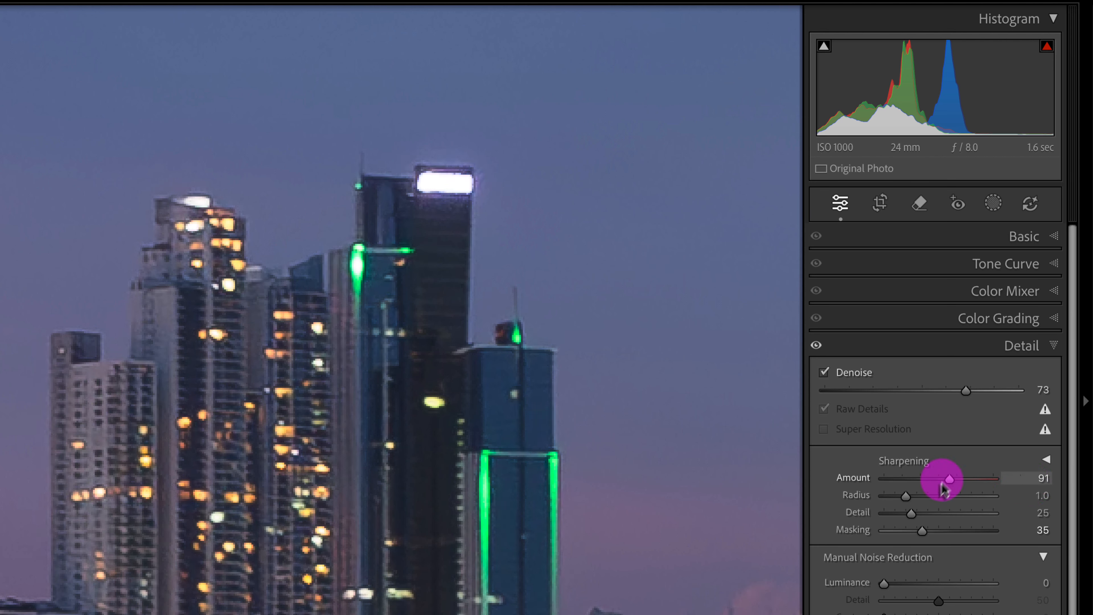
pyautogui.moveTo(919, 518); pyautogui.dragTo(930, 519)
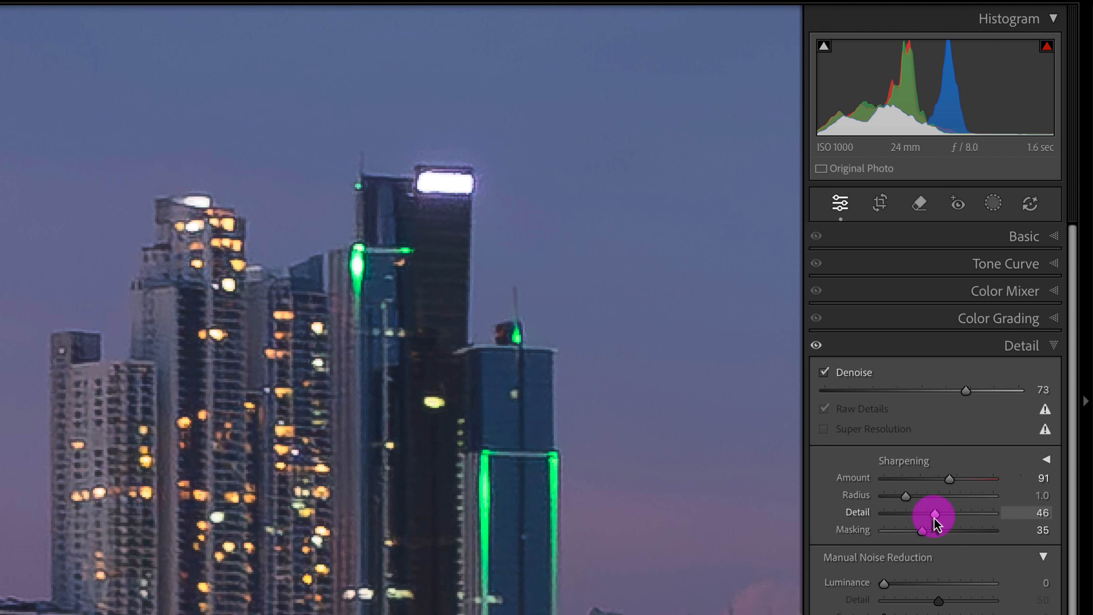
pyautogui.moveTo(934, 519); pyautogui.dragTo(940, 520)
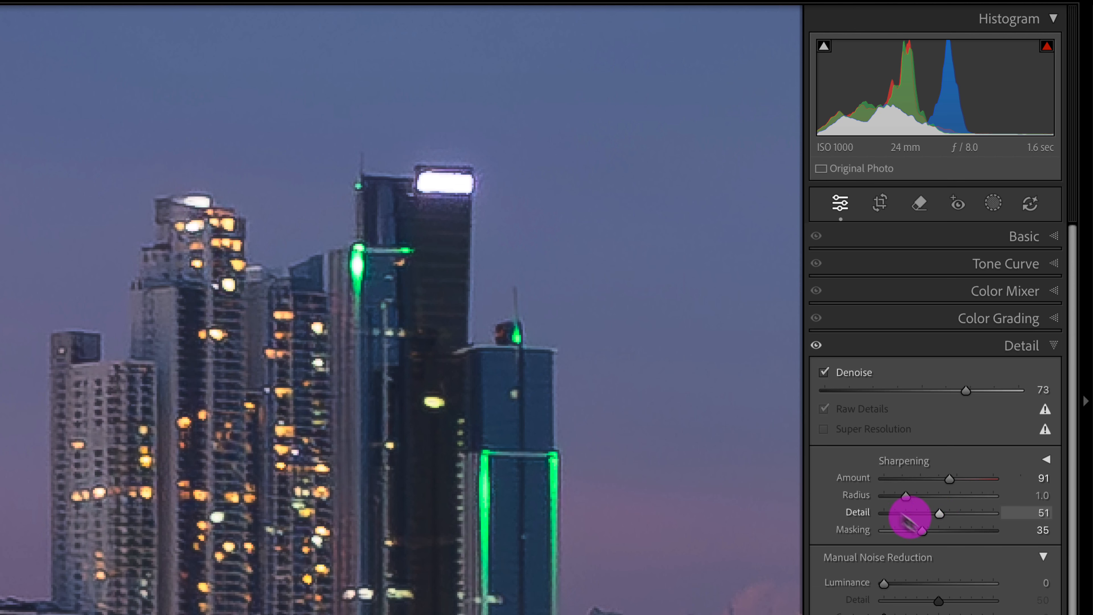
# Step: Compare the skyline photo with and without the Detail adjustments
pyautogui.click(820, 347)
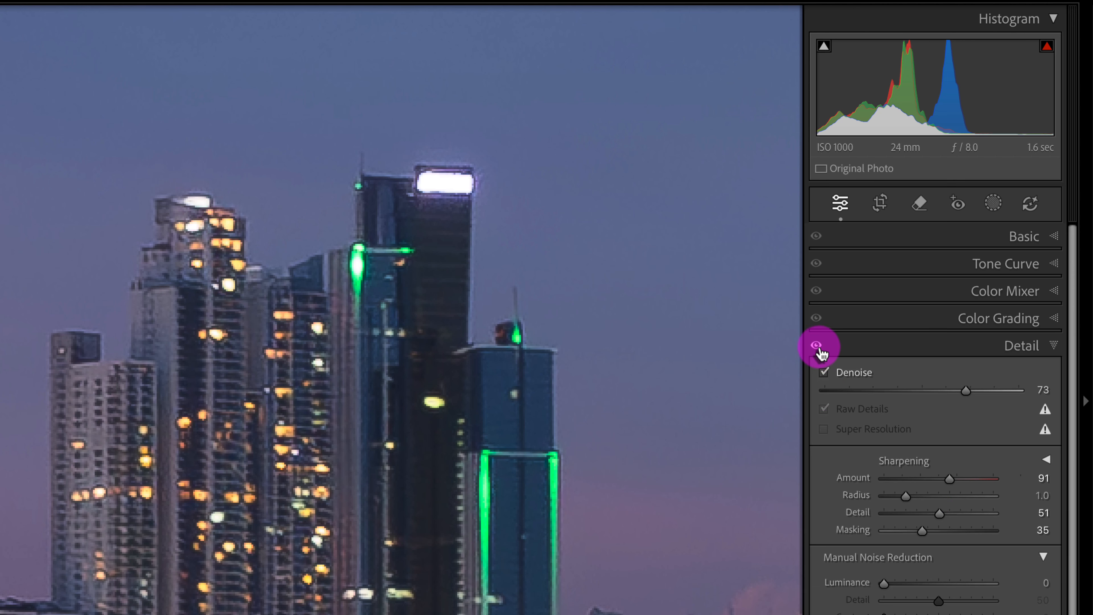
pyautogui.click(820, 347)
pyautogui.click(819, 348)
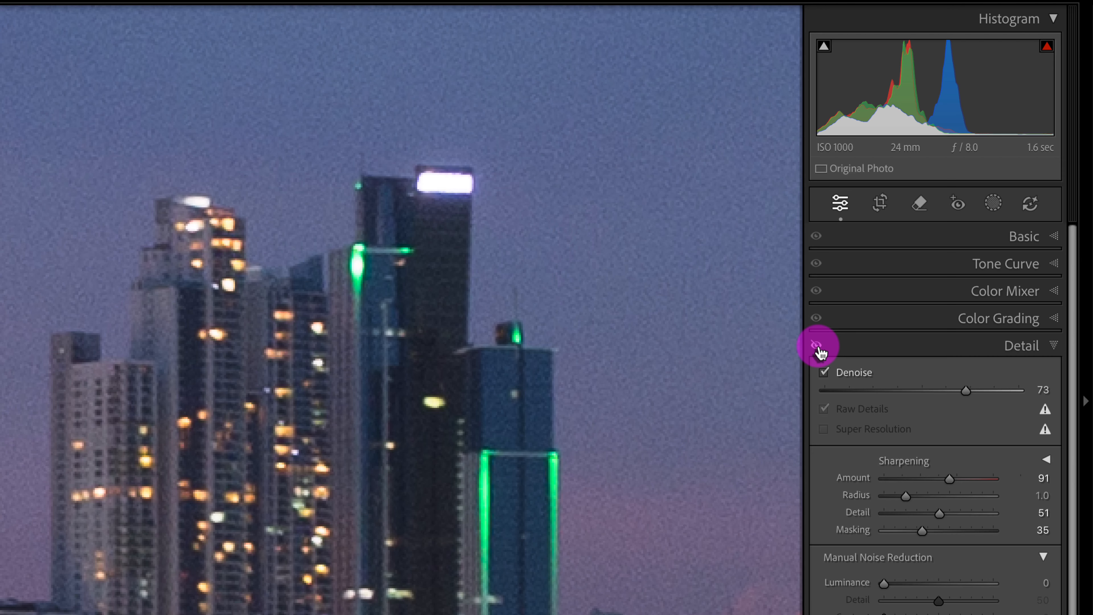
pyautogui.click(819, 347)
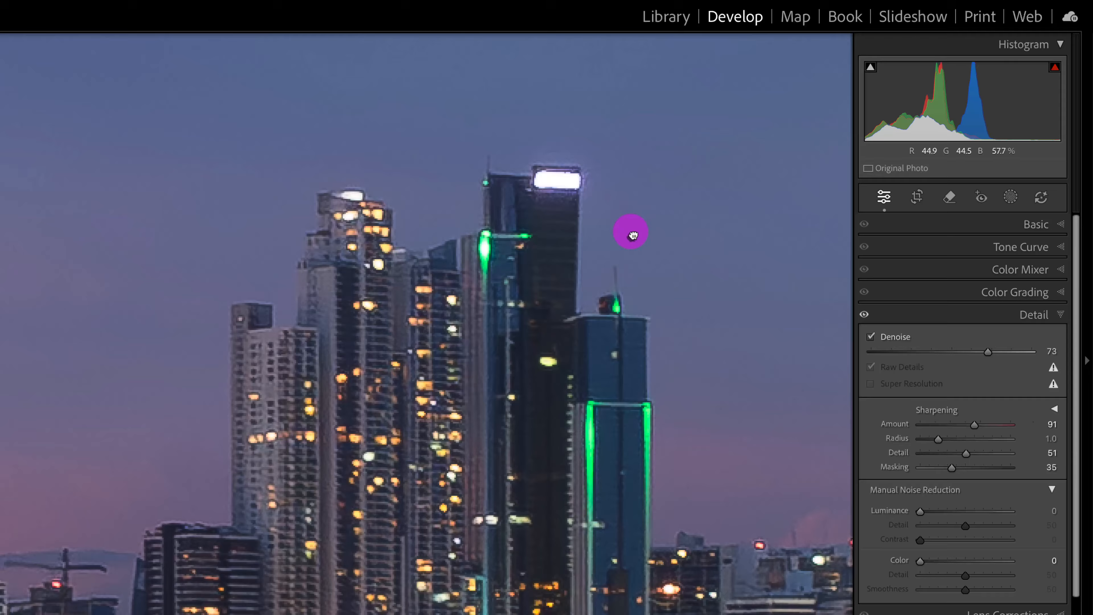
pyautogui.click(534, 246)
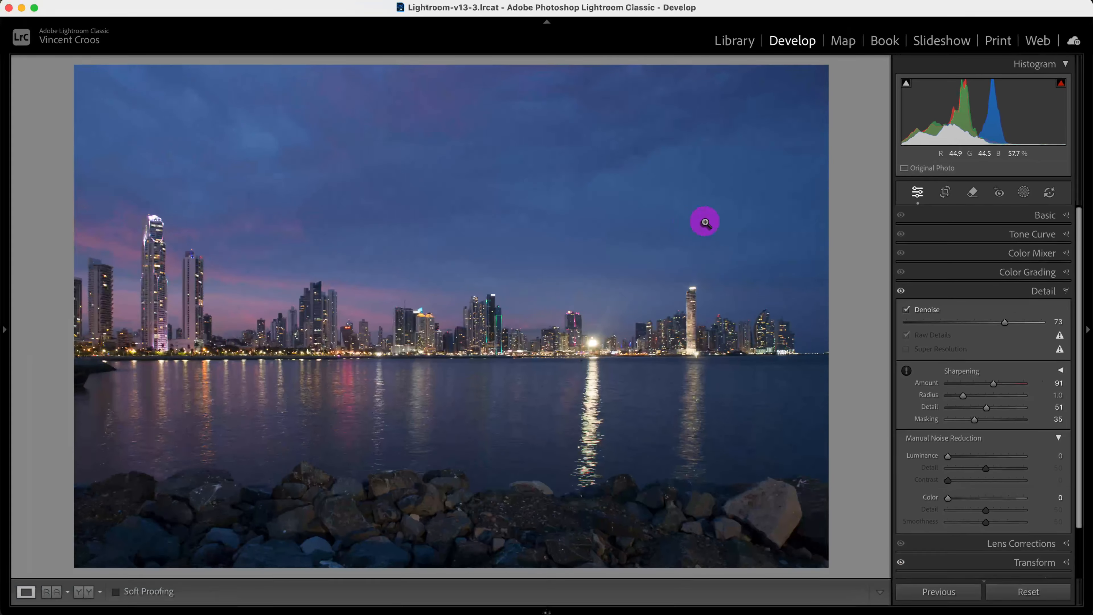
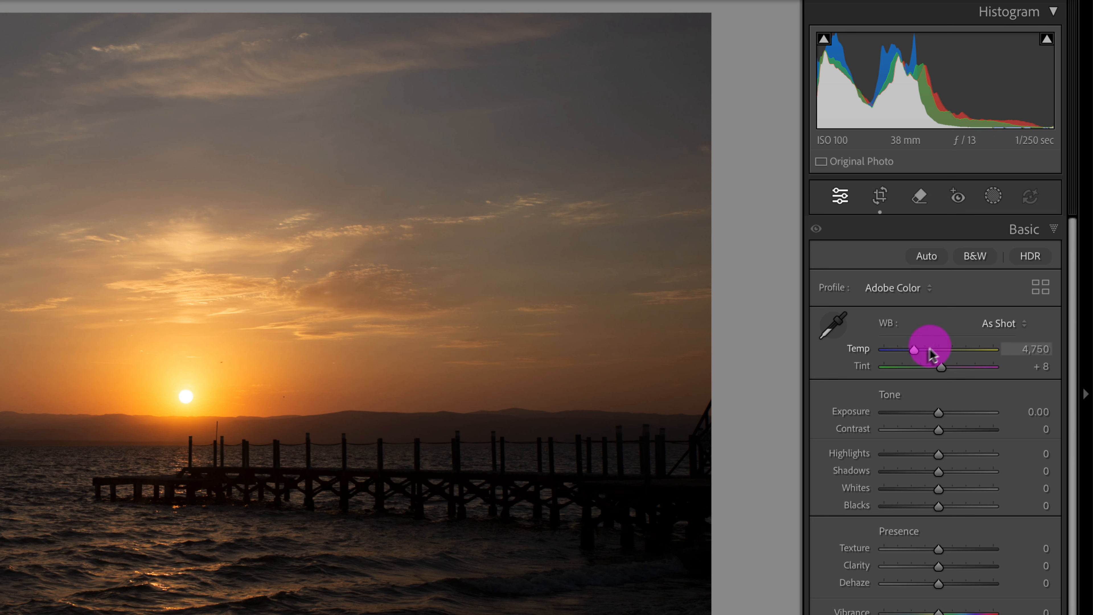
# Step: Try Temp 6,112, Tint -61 and Temp 2,906 in turn on the sunset pier photo, resetting each adjustment
pyautogui.moveTo(915, 355); pyautogui.dragTo(929, 353)
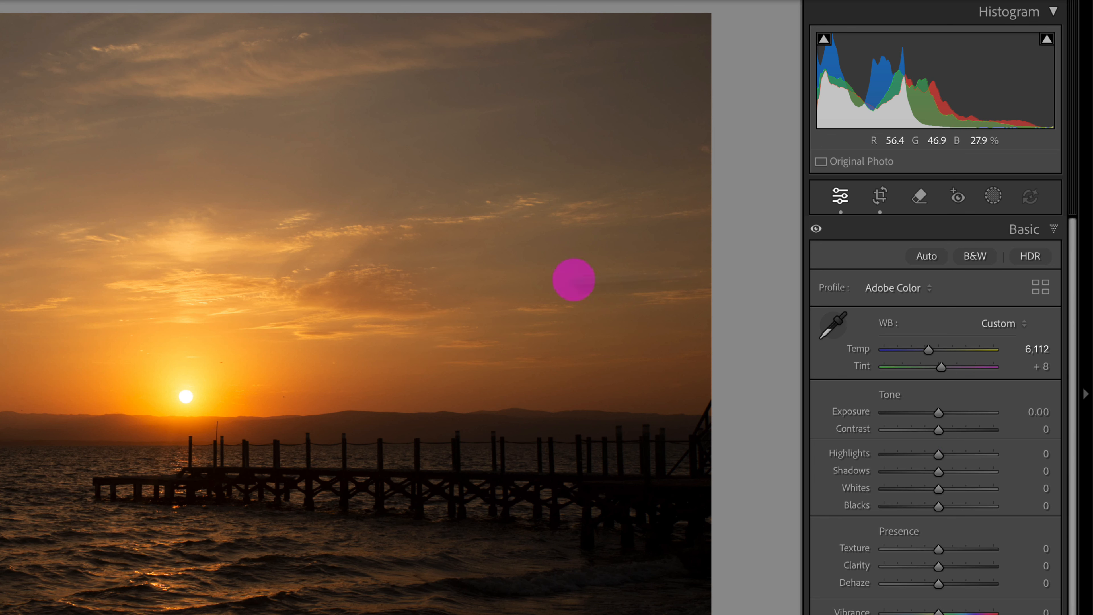
pyautogui.doubleClick(930, 351)
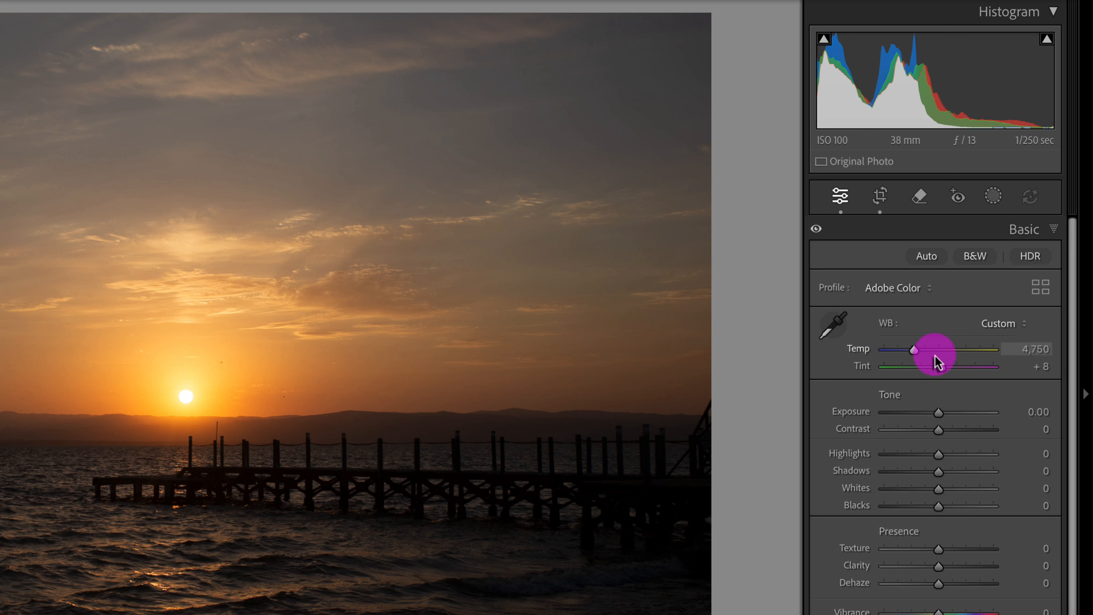
pyautogui.moveTo(942, 368); pyautogui.dragTo(916, 371)
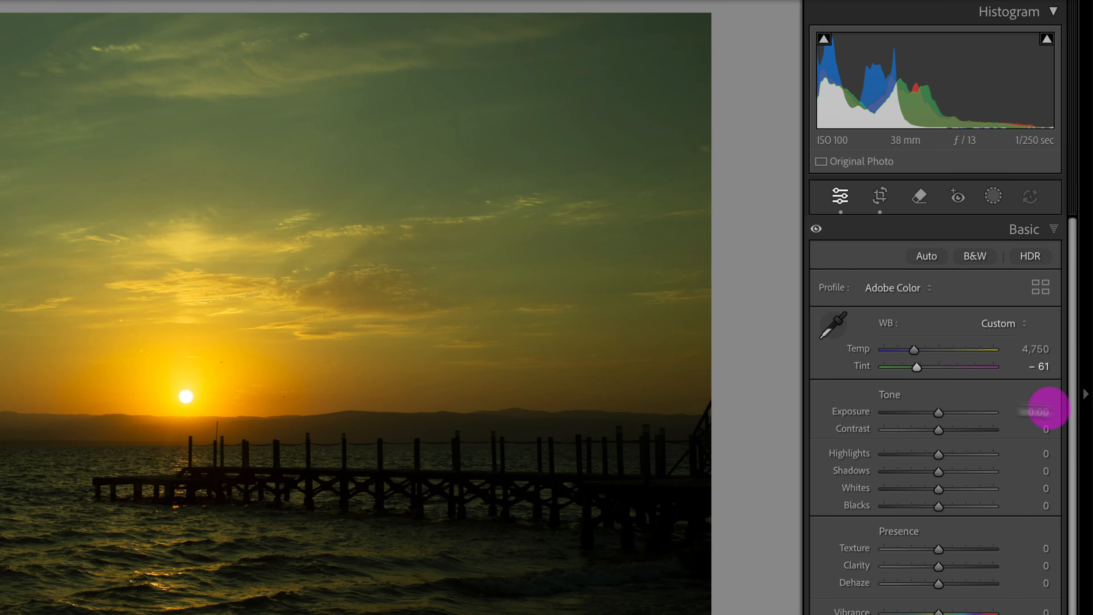
pyautogui.doubleClick(916, 371)
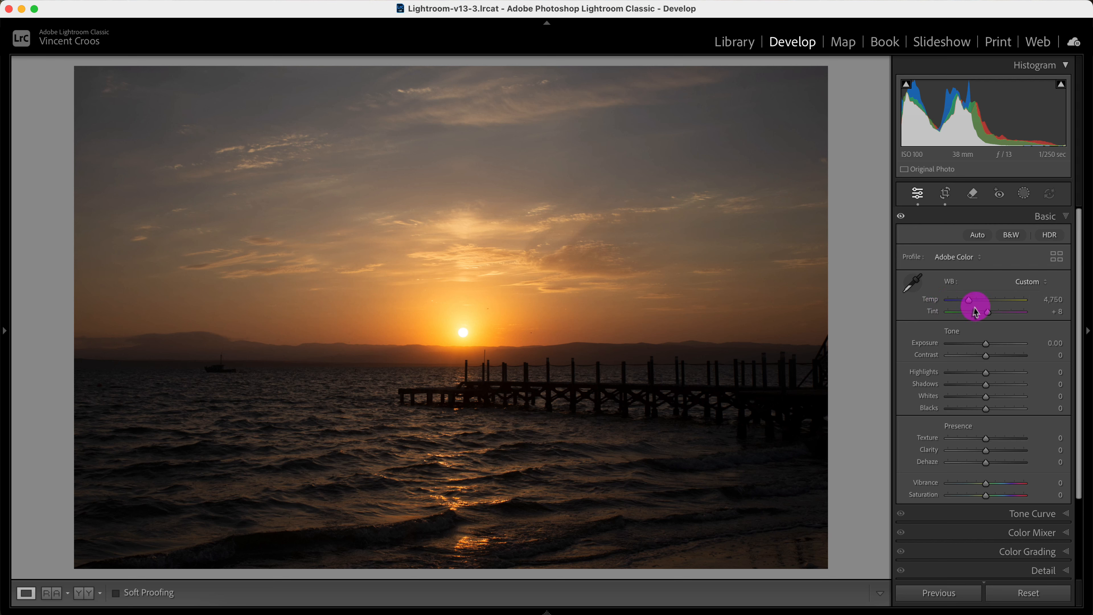
pyautogui.moveTo(971, 301); pyautogui.dragTo(956, 303)
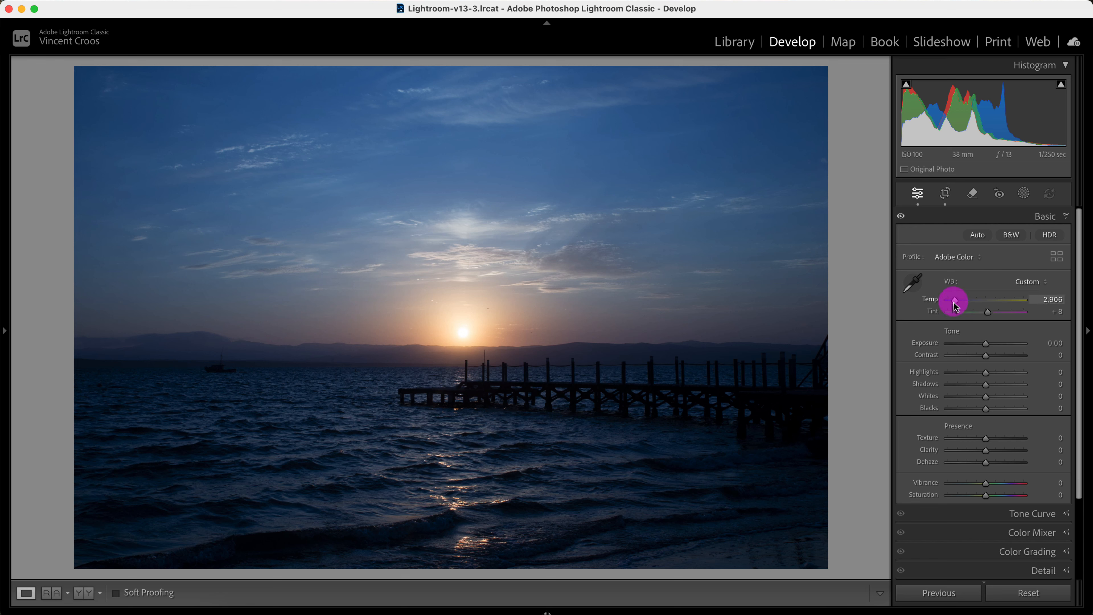
pyautogui.moveTo(956, 304); pyautogui.dragTo(938, 317)
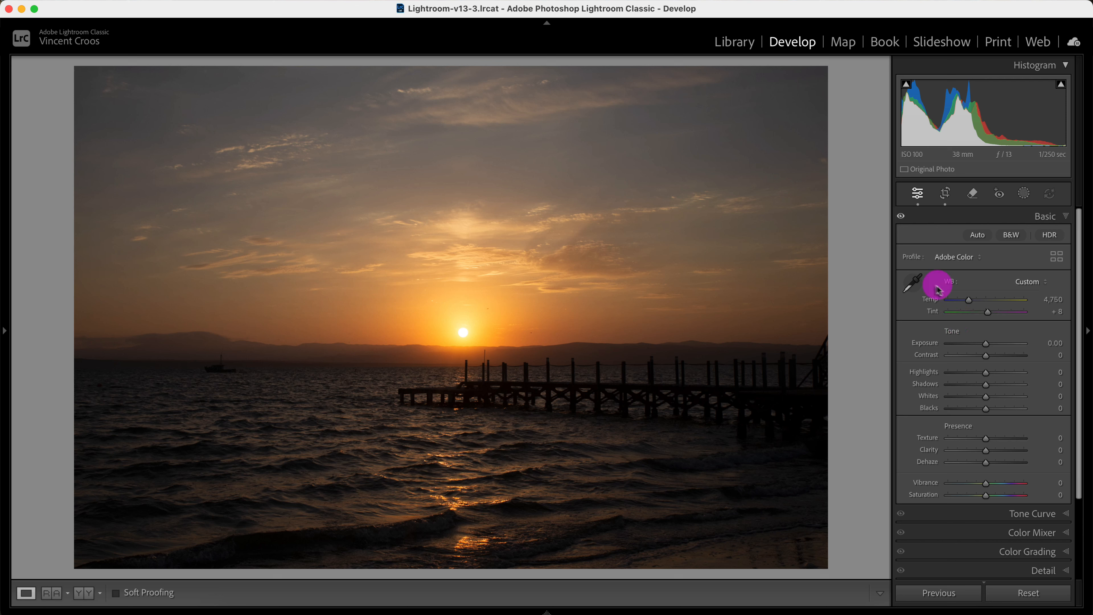
# Step: Set the sunset pier photo's white balance by sampling the clouds above the sun as the neutral target, and inspect the clouds up close
pyautogui.click(915, 286)
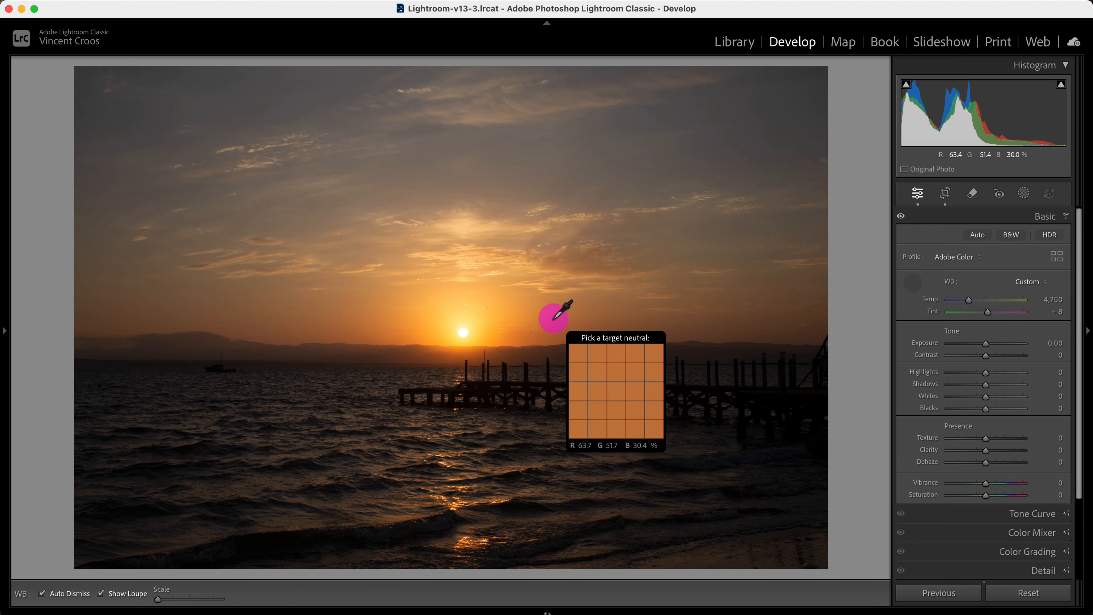
pyautogui.click(472, 224)
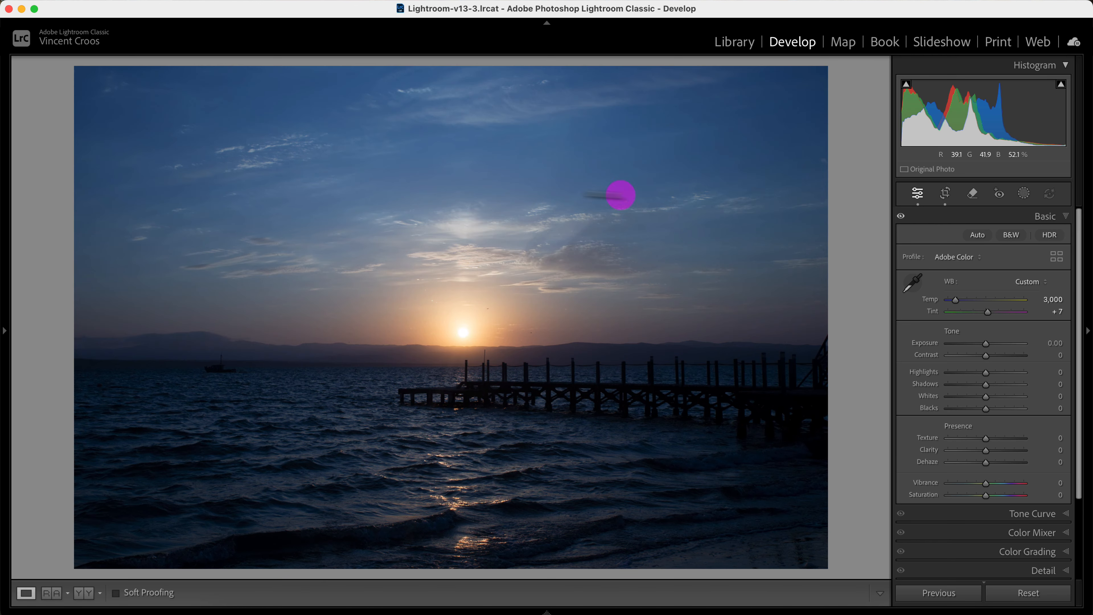
pyautogui.click(481, 253)
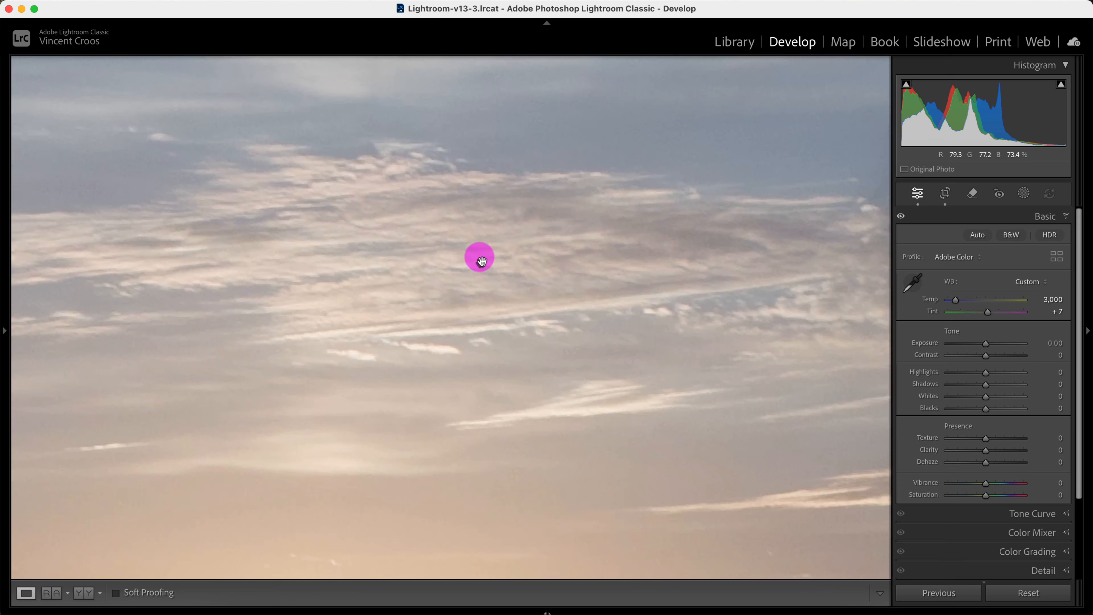
pyautogui.click(481, 248)
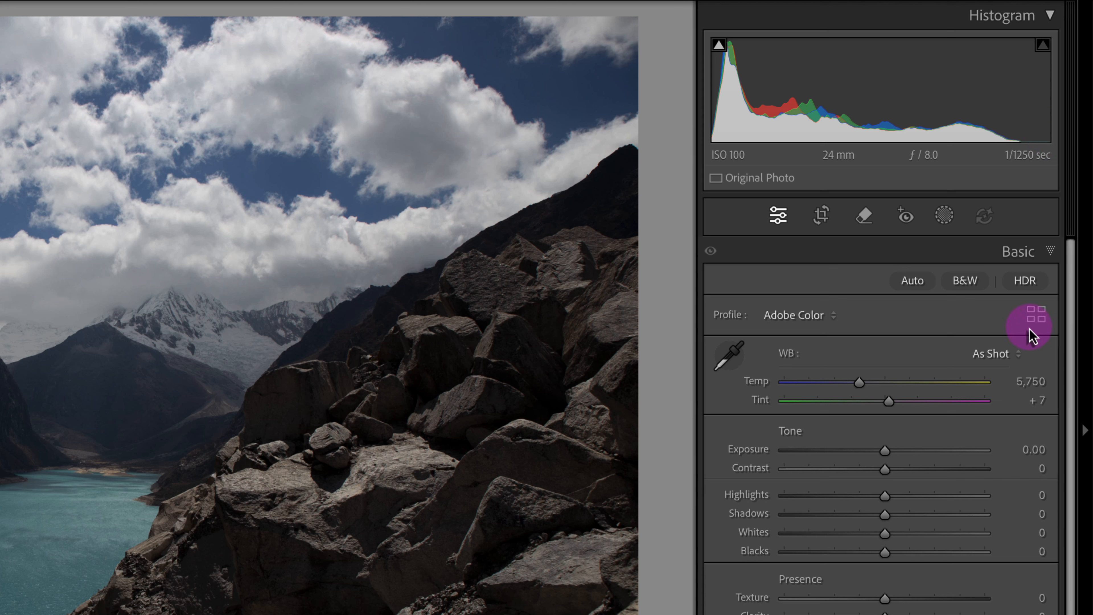
# Step: Try Exposure values of +1.15 and +1.40 on the mountain lake photo and reset the exposure
pyautogui.moveTo(885, 453); pyautogui.dragTo(909, 453)
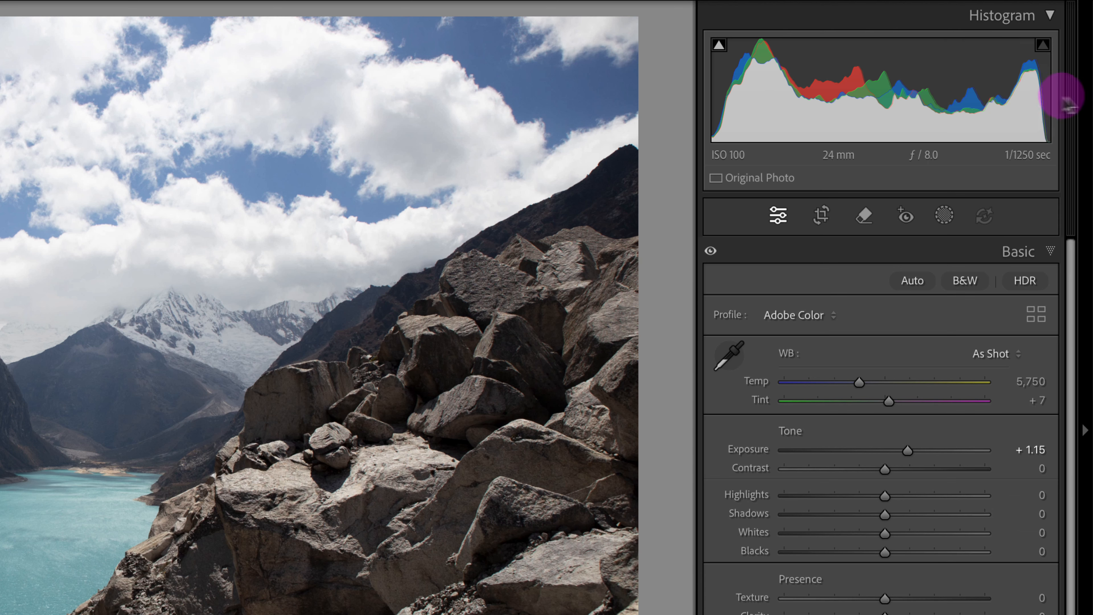
pyautogui.moveTo(907, 452); pyautogui.dragTo(912, 451)
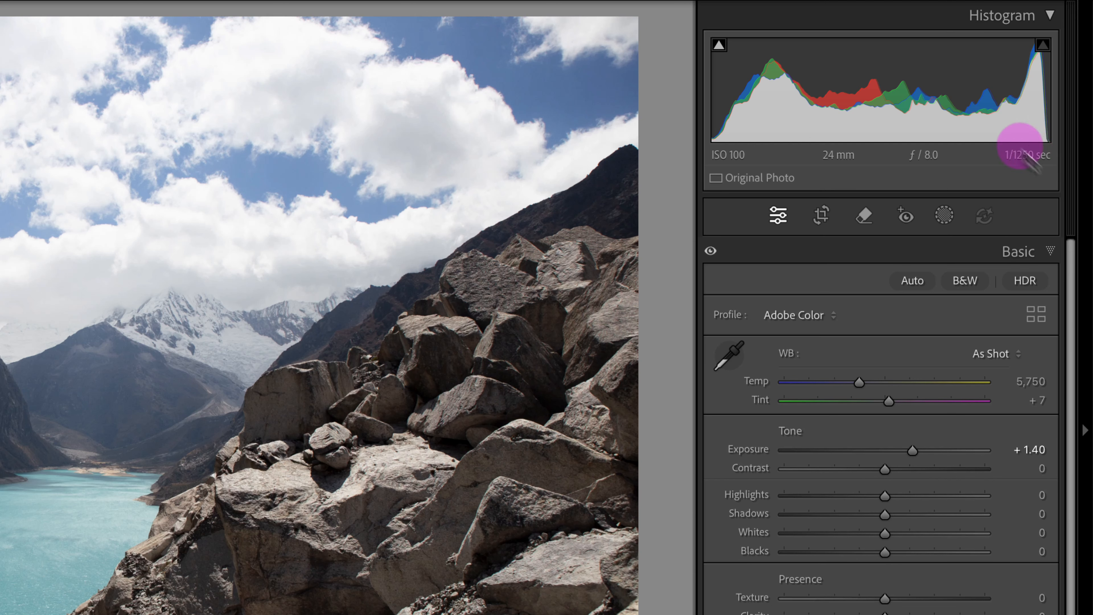
pyautogui.moveTo(911, 453); pyautogui.dragTo(908, 456)
pyautogui.doubleClick(909, 451)
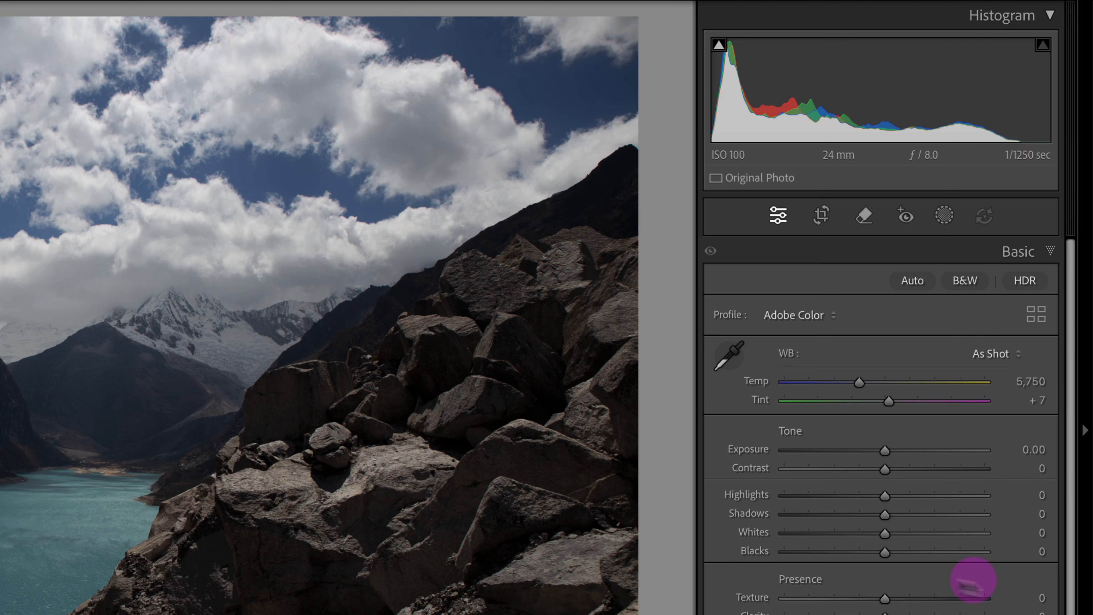
# Step: Brighten the mountain lake photo with Whites +52 and Shadows +99, trying and resetting Blacks +34 in between
pyautogui.moveTo(885, 536); pyautogui.dragTo(939, 535)
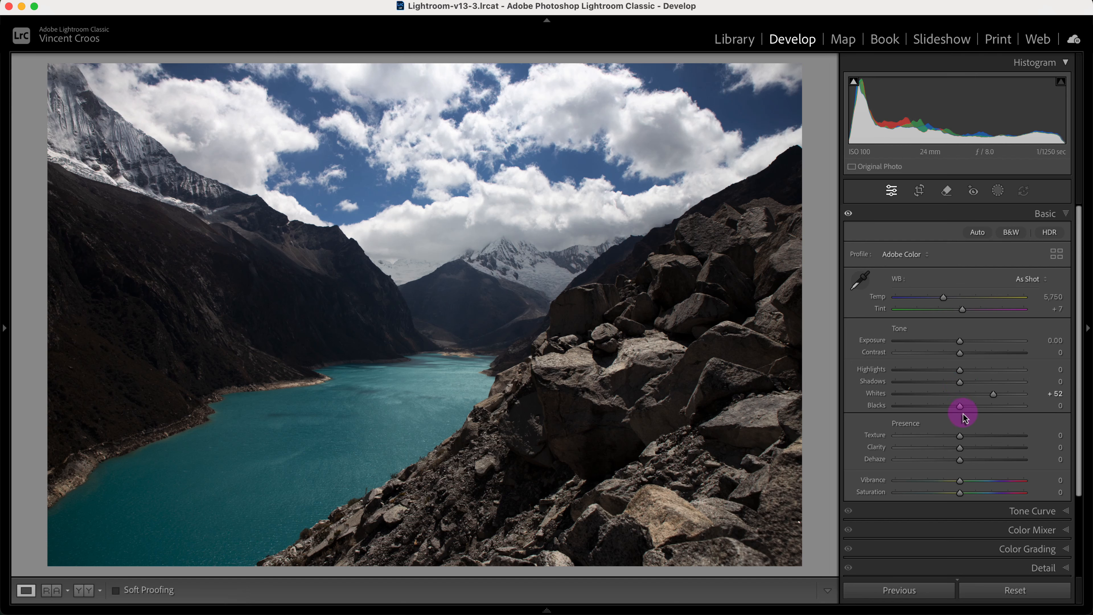
pyautogui.moveTo(960, 406); pyautogui.dragTo(999, 407)
pyautogui.doubleClick(924, 408)
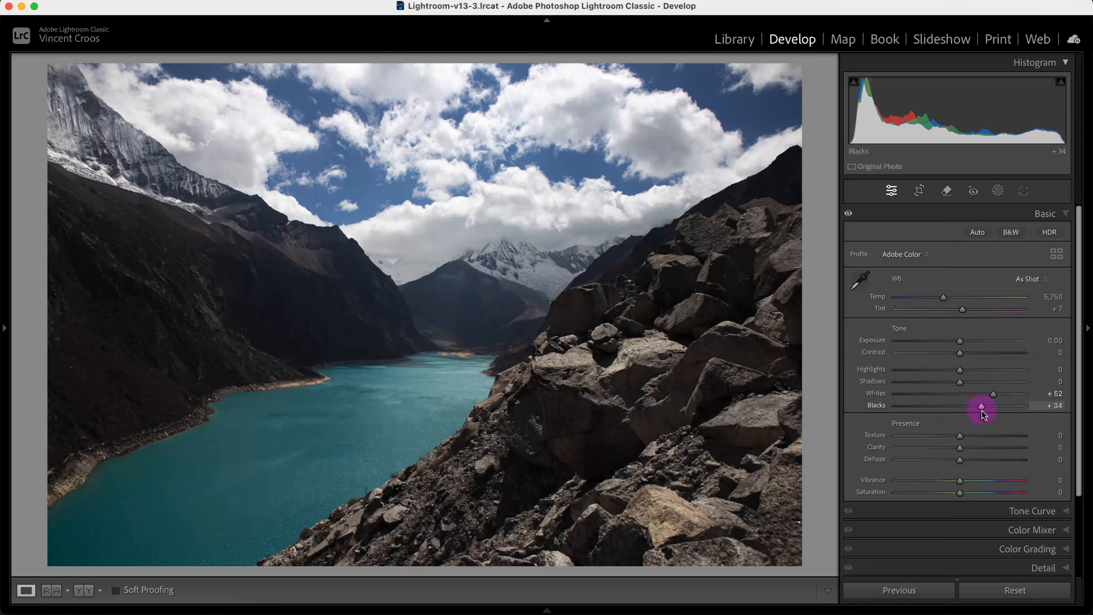
pyautogui.moveTo(962, 388); pyautogui.dragTo(1025, 393)
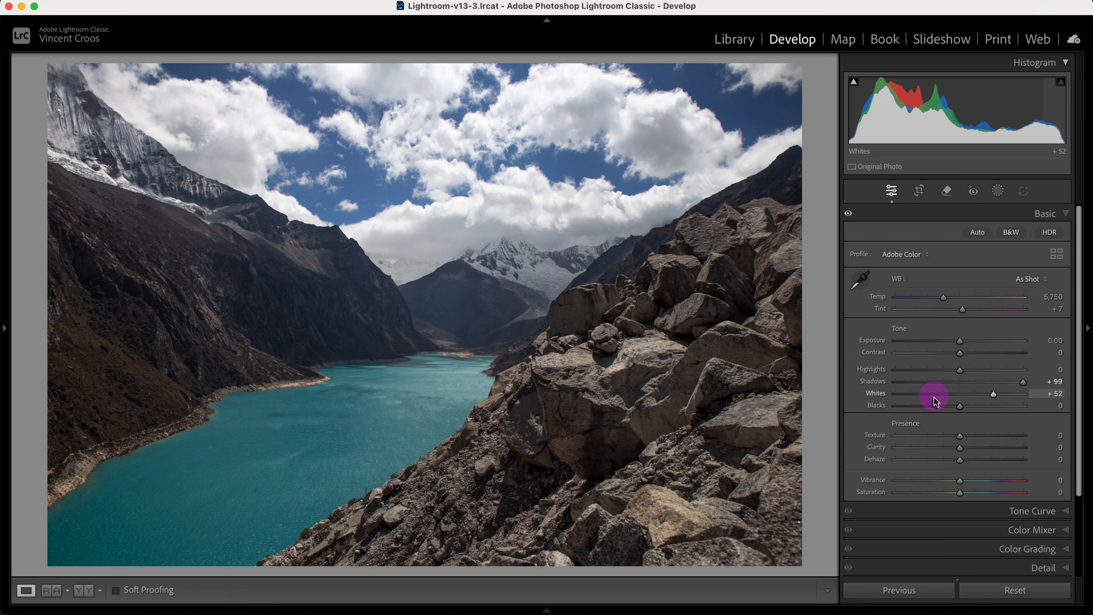
# Step: Compare the mountain lake photo with and without the Basic adjustments
pyautogui.click(849, 213)
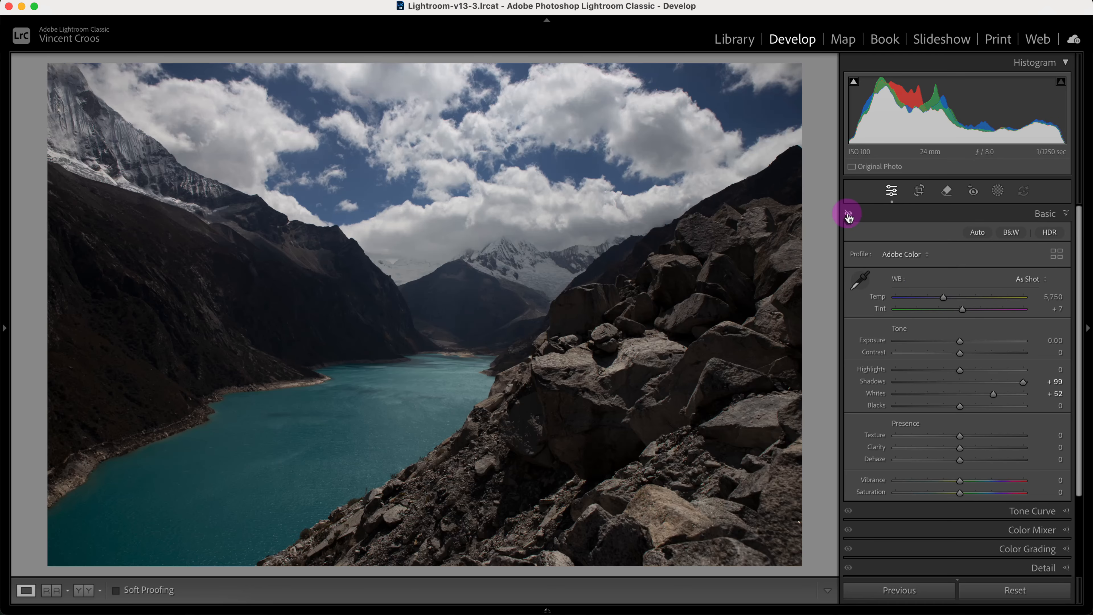
pyautogui.click(848, 214)
pyautogui.click(848, 213)
pyautogui.click(849, 214)
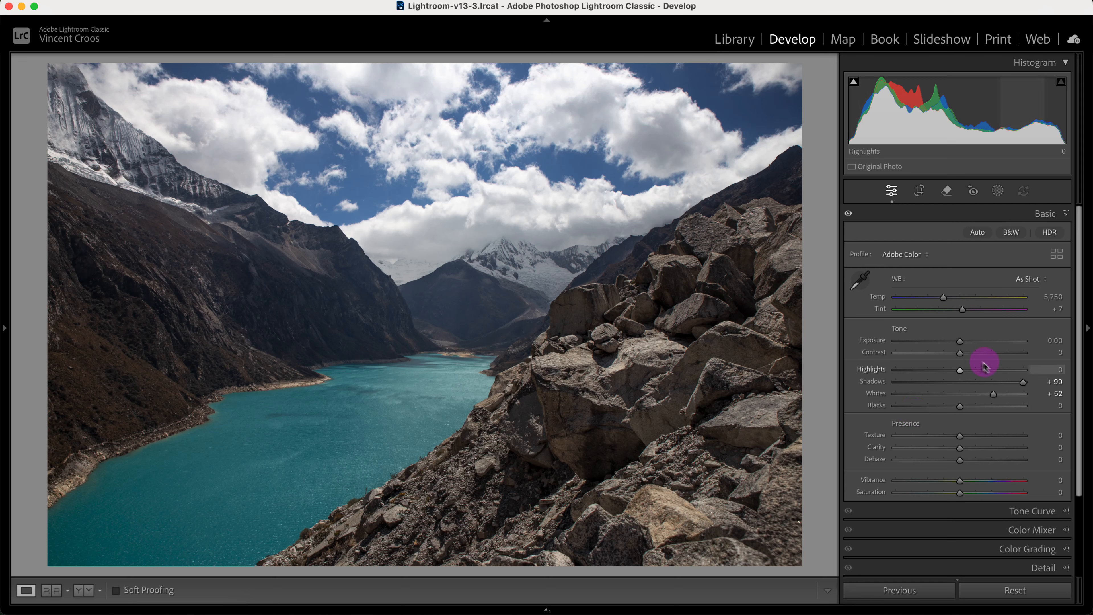
# Step: Refine the mountain lake photo's tones with Contrast +10, Shadows +74 and Blacks +16
pyautogui.moveTo(961, 353)
pyautogui.mouseDown()
pyautogui.moveTo(984, 355)
pyautogui.moveTo(970, 355)
pyautogui.mouseUp()
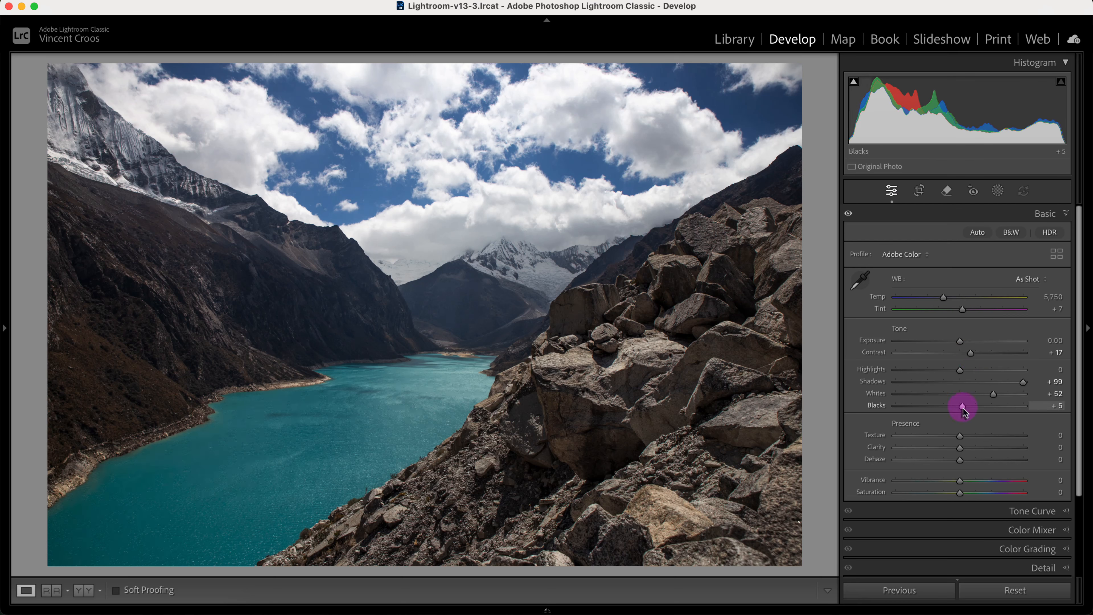
pyautogui.moveTo(962, 408); pyautogui.dragTo(970, 408)
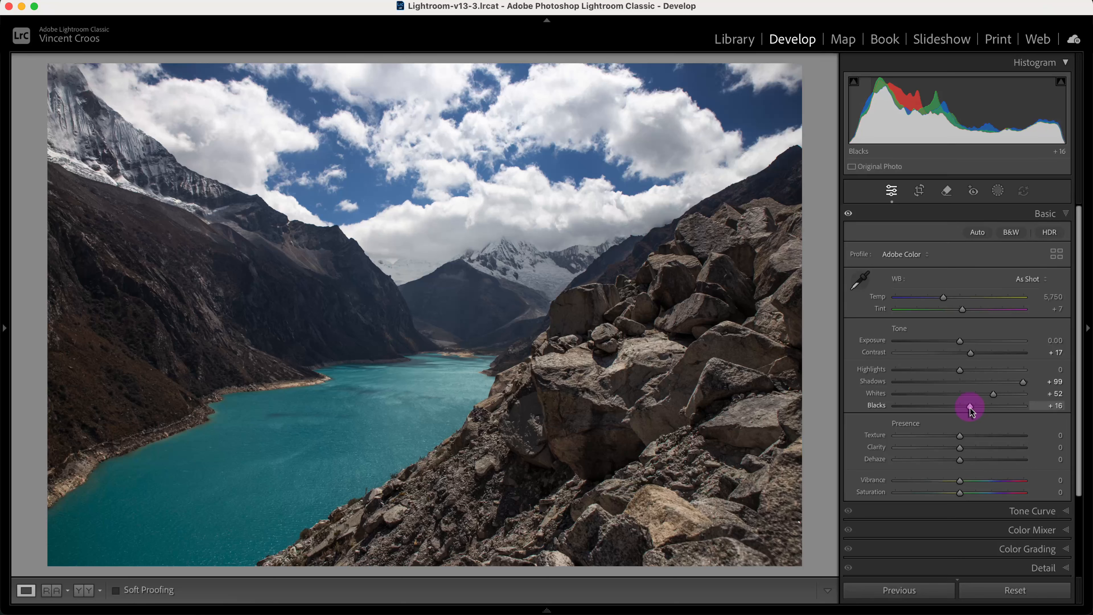
pyautogui.moveTo(1023, 383); pyautogui.dragTo(970, 355)
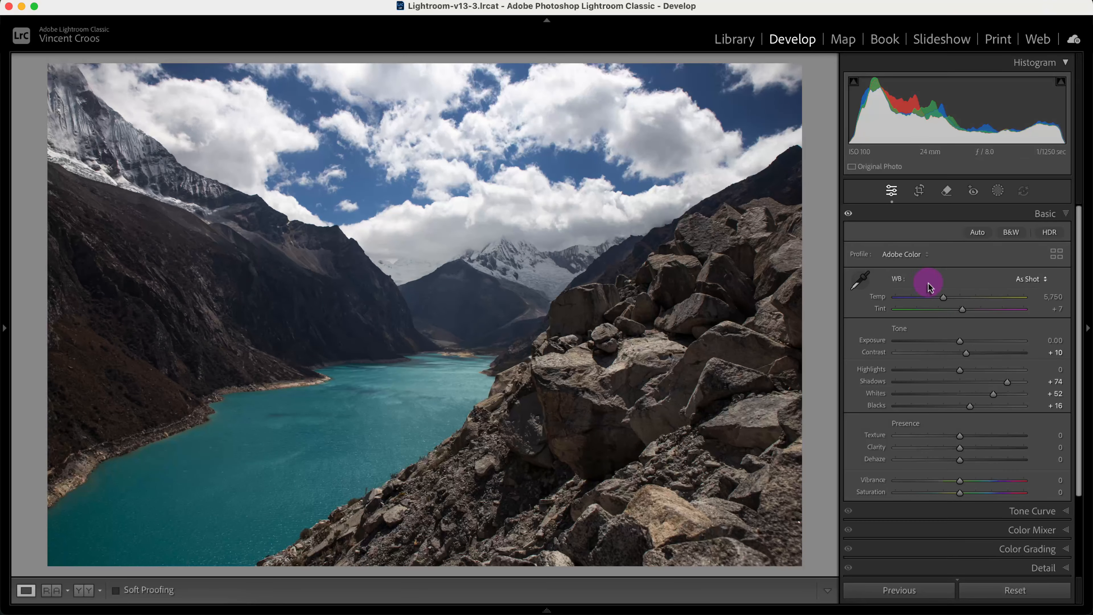
# Step: Compare the refined mountain lake photo before and after its Basic adjustments and check the histogram
pyautogui.click(848, 214)
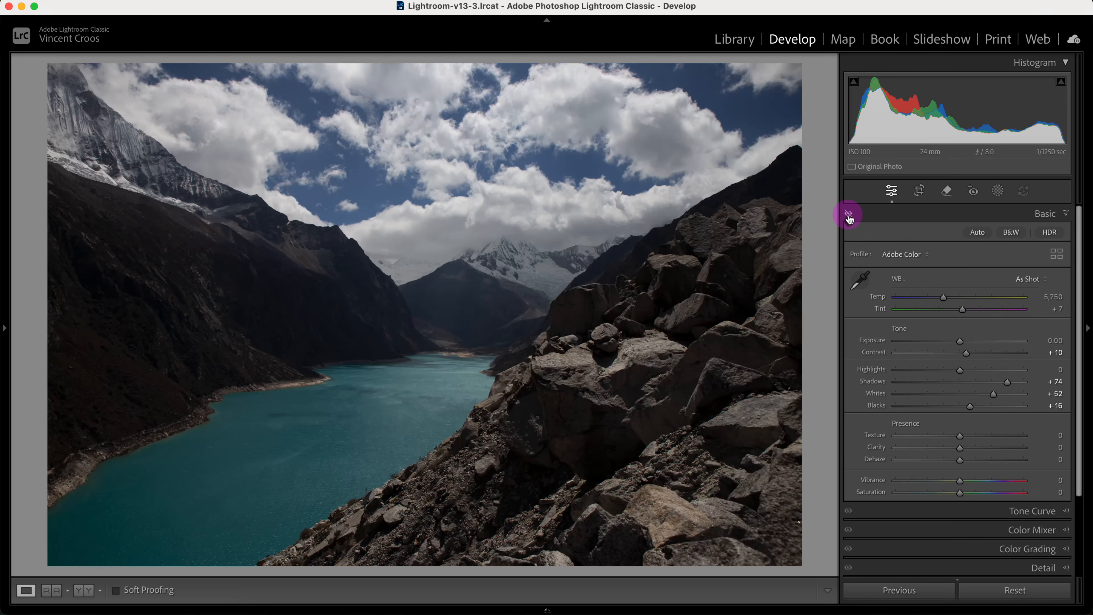
pyautogui.click(848, 215)
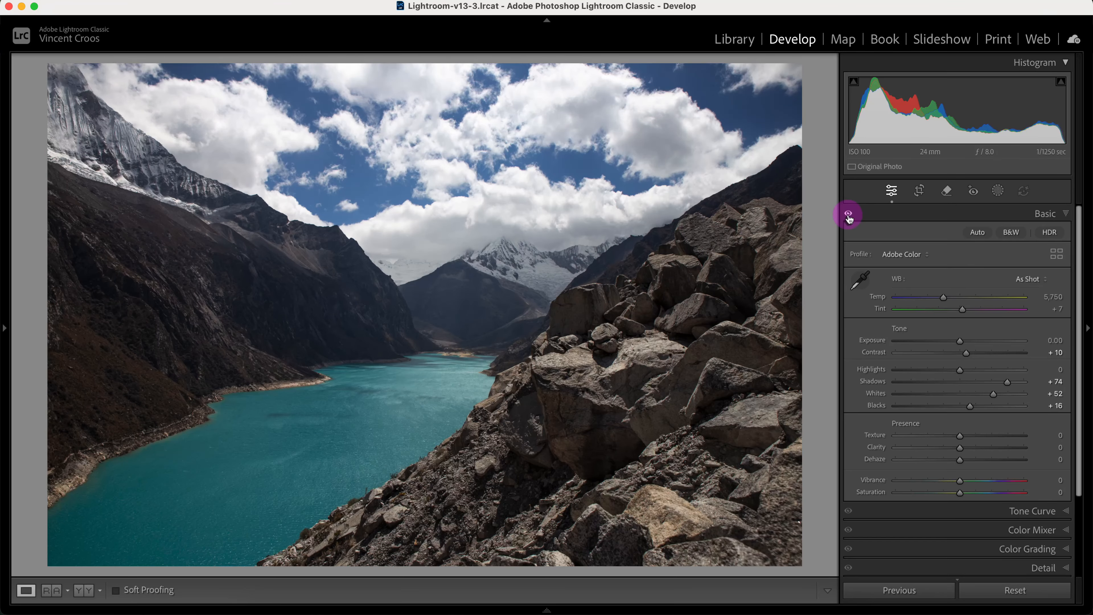
pyautogui.click(849, 214)
pyautogui.click(848, 214)
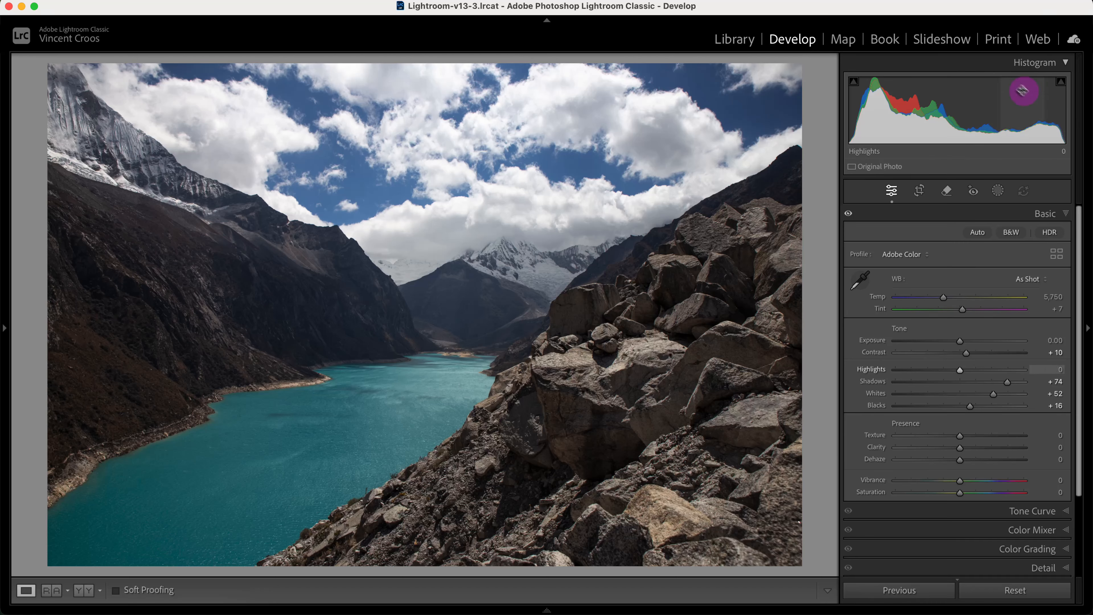
pyautogui.moveTo(886, 129)
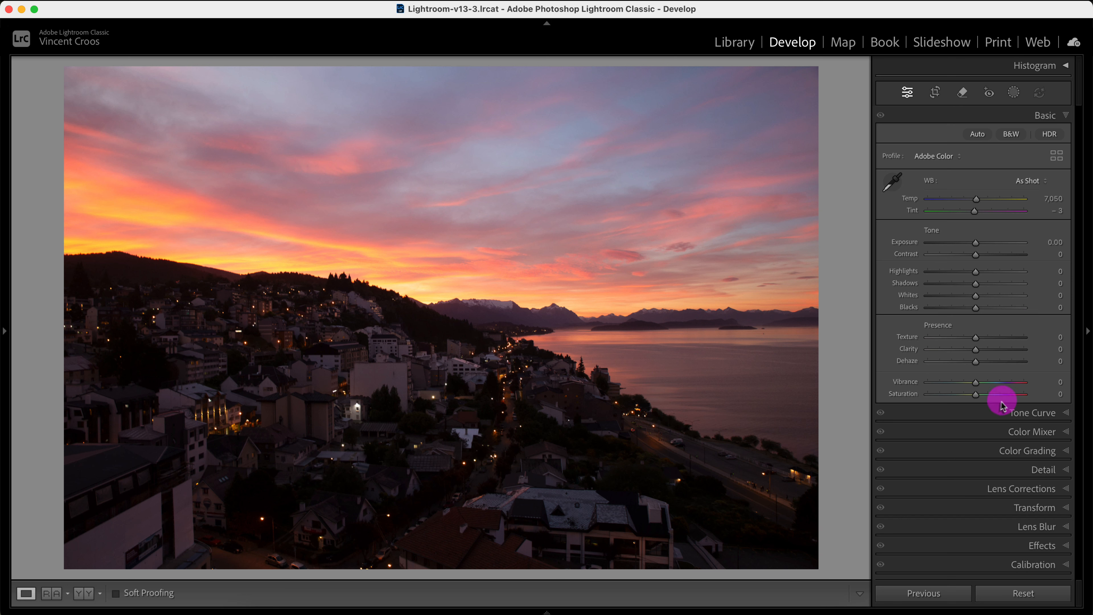
# Step: Try Saturation +10 on the sunset town photo, compare it with the unadjusted version and reset the saturation
pyautogui.moveTo(976, 398); pyautogui.dragTo(982, 402)
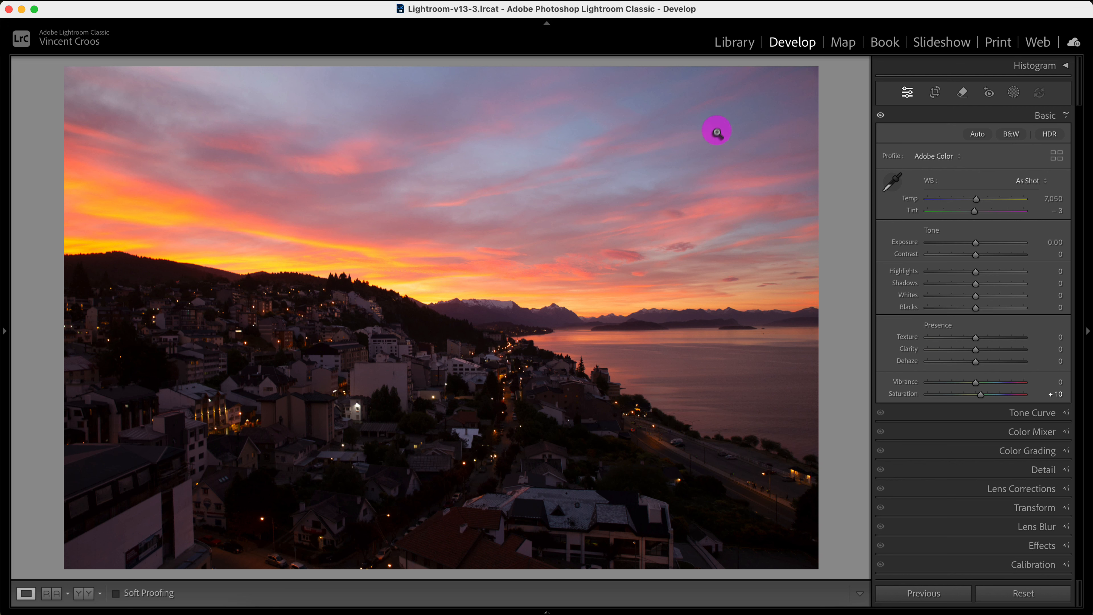
pyautogui.click(882, 117)
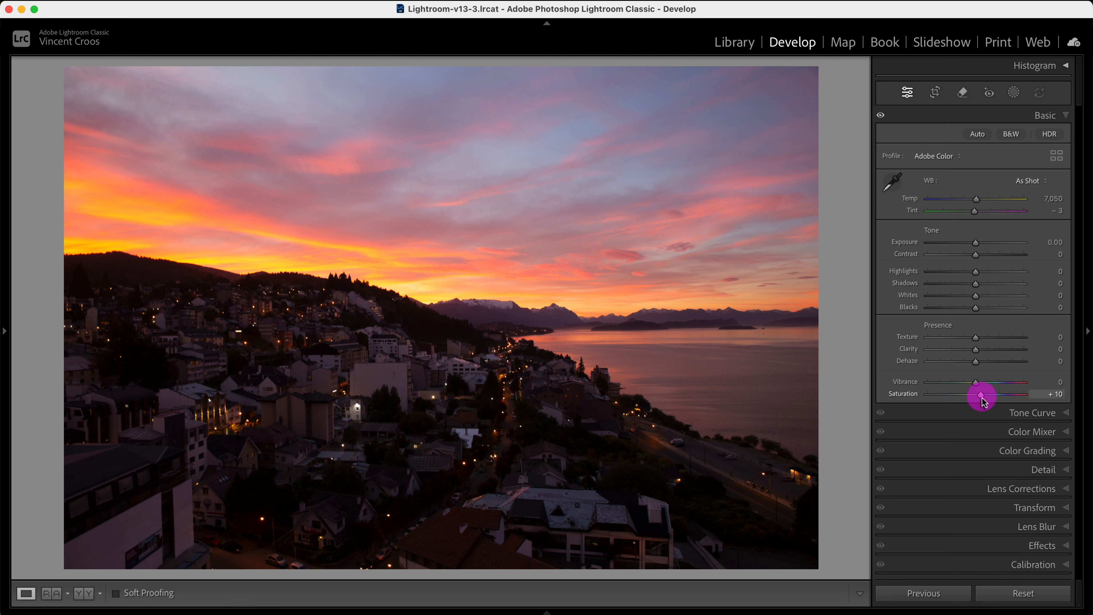
pyautogui.doubleClick(903, 393)
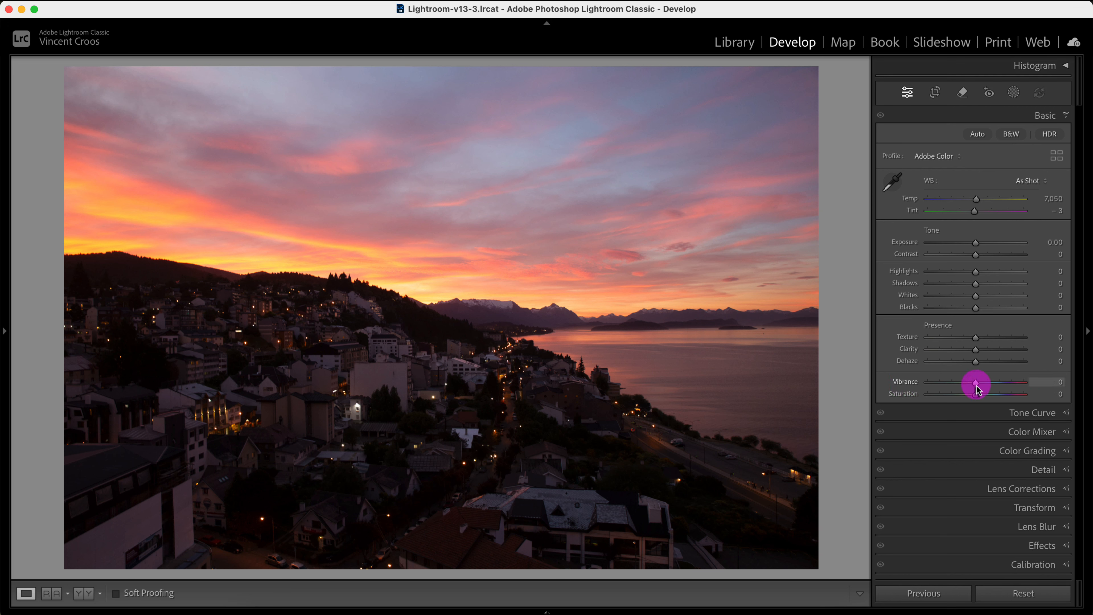
# Step: Try Vibrance values of +25, +20, +40 and +100 on the sunset town photo
pyautogui.moveTo(976, 385); pyautogui.dragTo(988, 387)
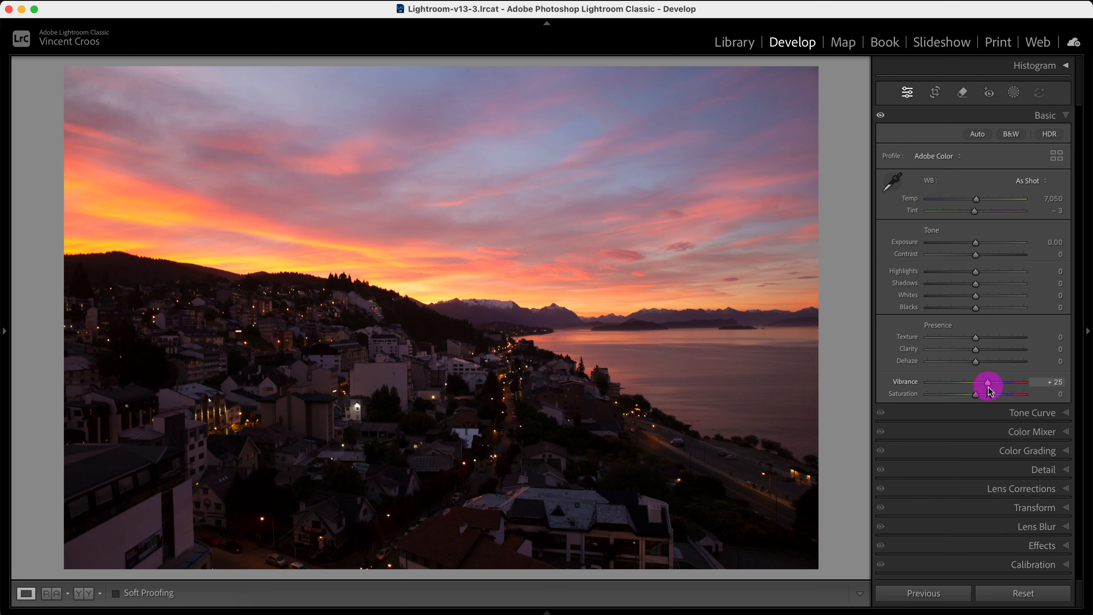
pyautogui.moveTo(989, 391); pyautogui.dragTo(986, 391)
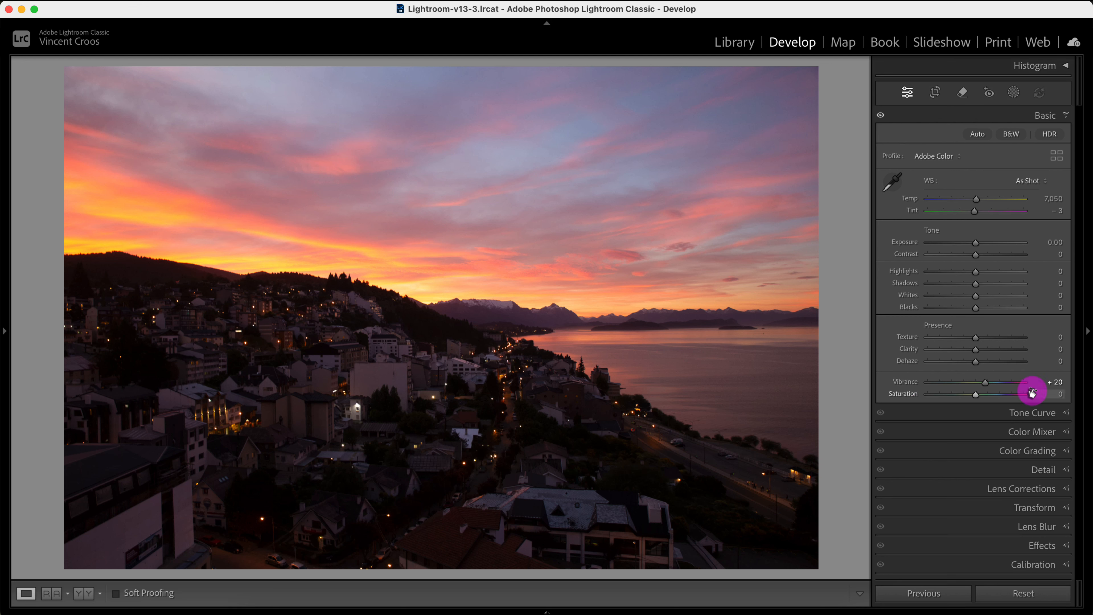
pyautogui.moveTo(988, 387); pyautogui.dragTo(999, 391)
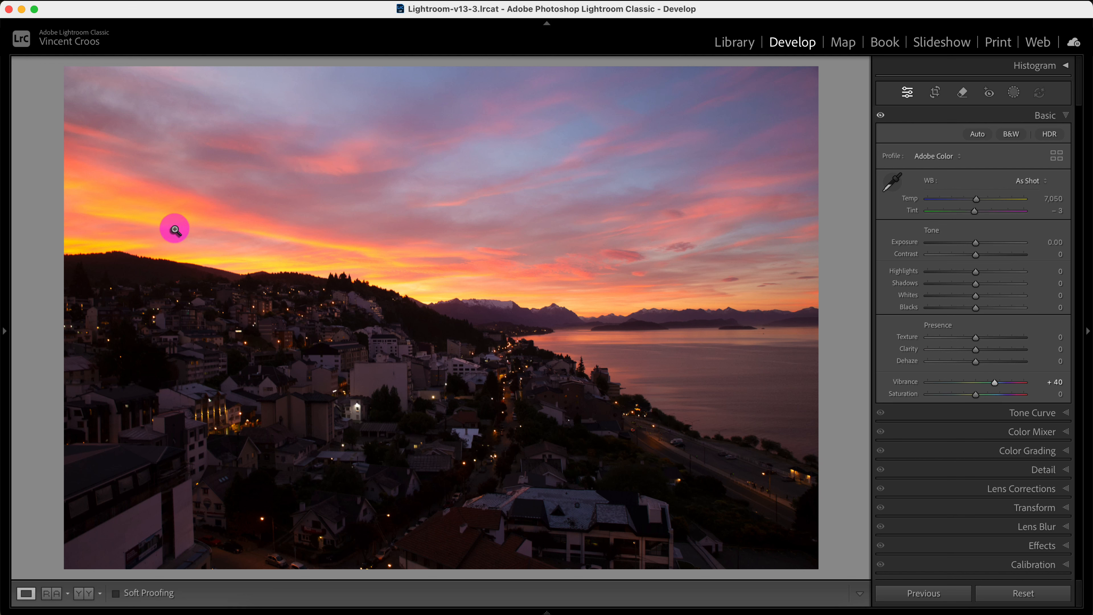
pyautogui.moveTo(996, 384); pyautogui.dragTo(1054, 381)
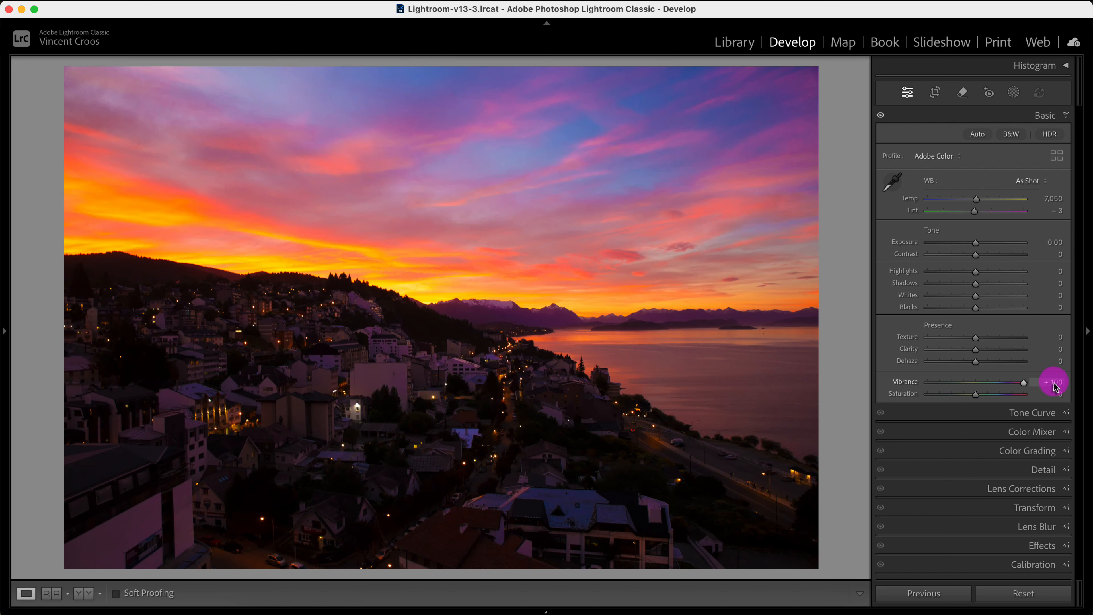
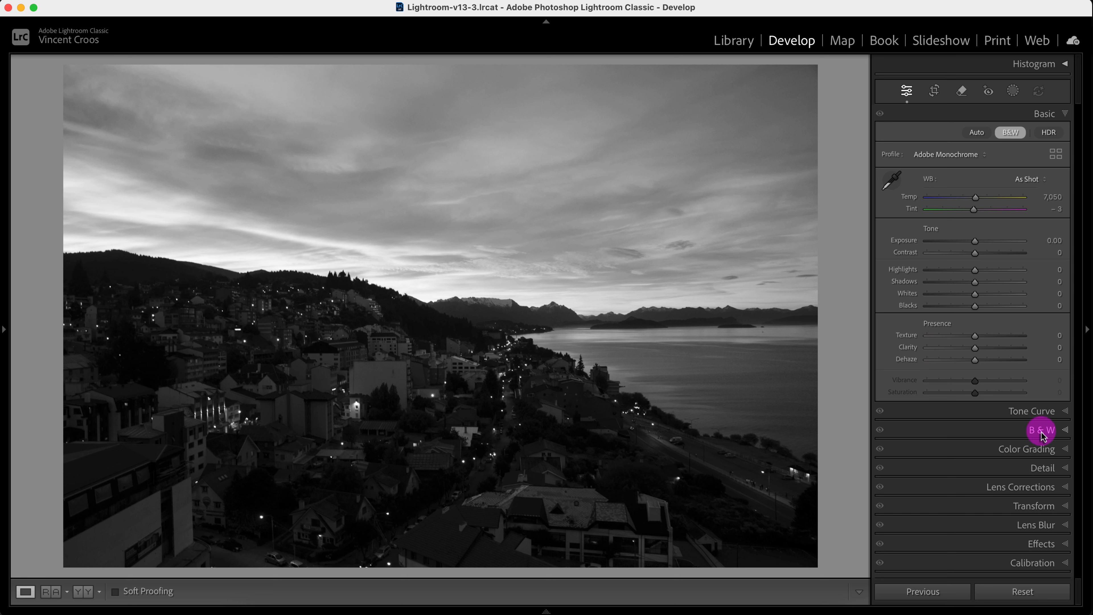
# Step: Set Orange to +80 in the black-and-white mix, with Highlights −63 and Shadows +86, on the monochrome town photo
pyautogui.click(1064, 433)
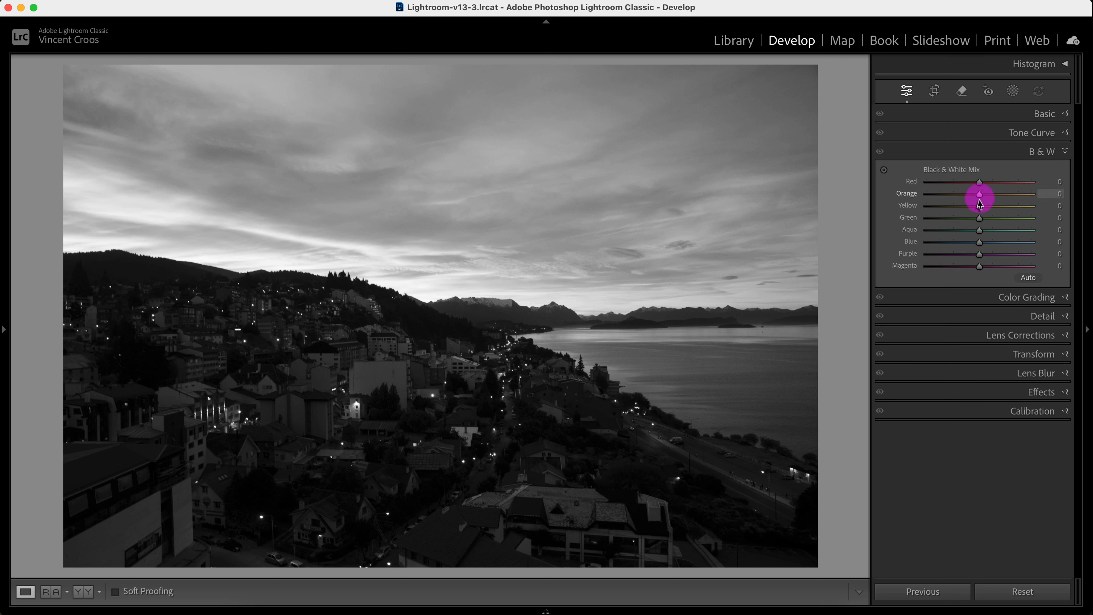
pyautogui.moveTo(979, 195); pyautogui.dragTo(1022, 197)
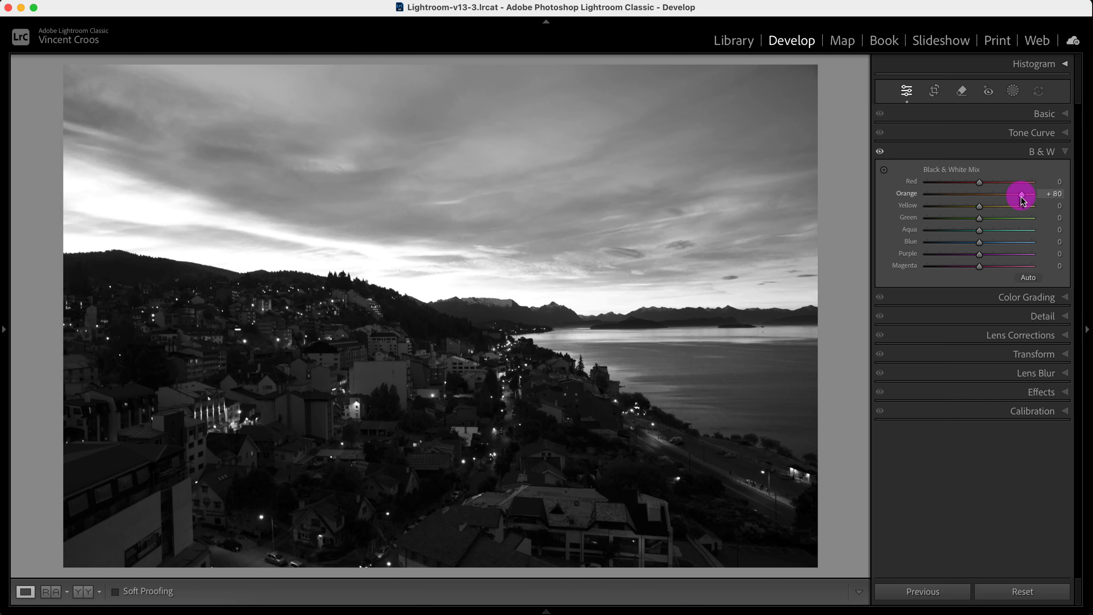
pyautogui.click(1065, 113)
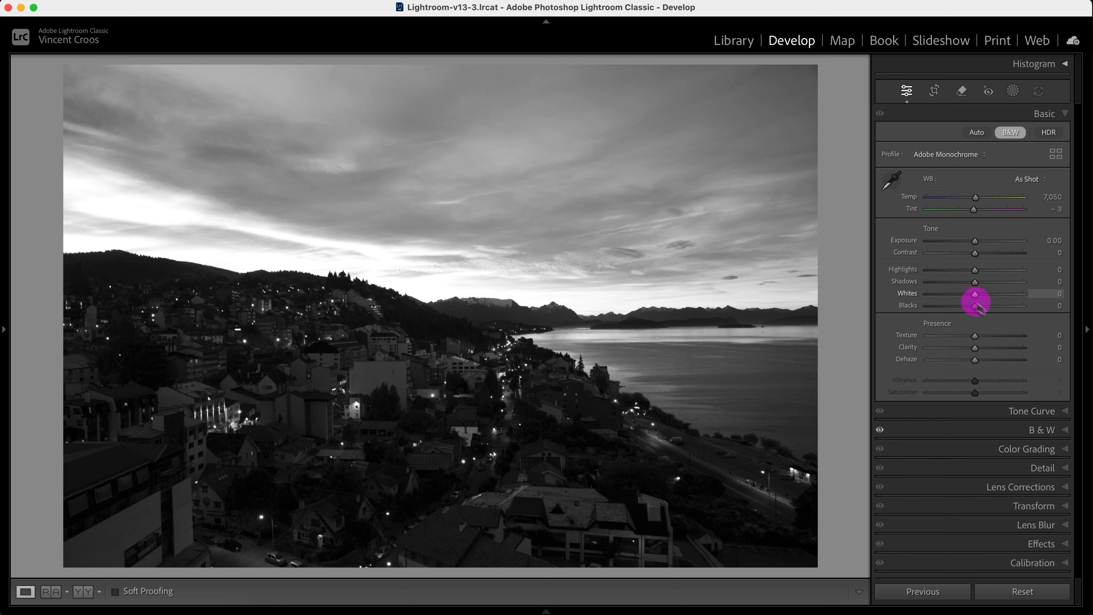
pyautogui.moveTo(976, 288); pyautogui.dragTo(943, 272)
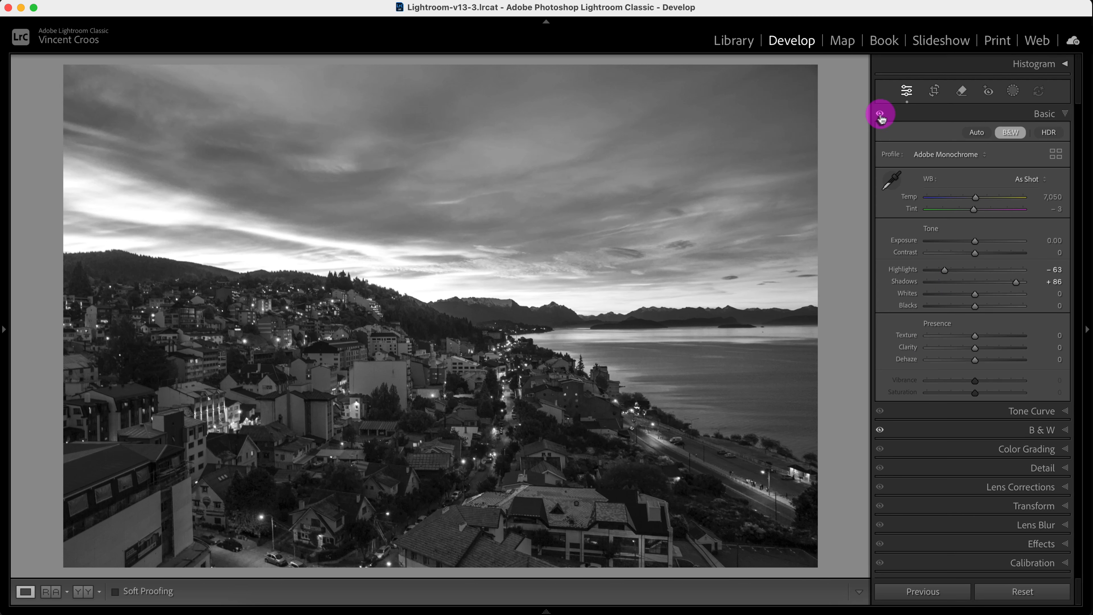
# Step: Compare the monochrome town photo with and without its Basic adjustments
pyautogui.click(873, 125)
pyautogui.click(873, 125)
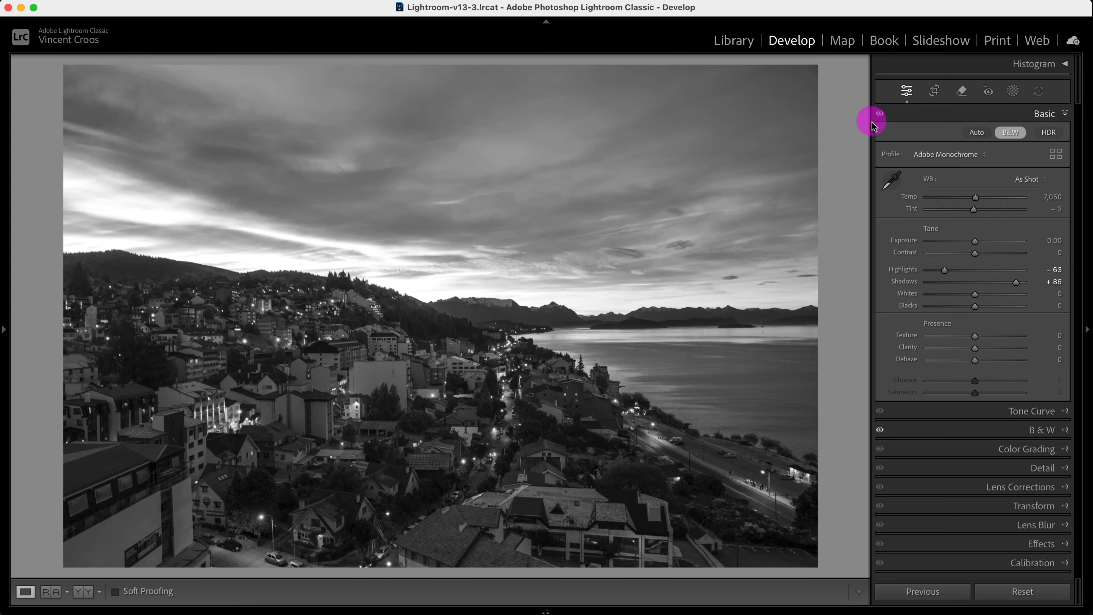
pyautogui.click(873, 125)
pyautogui.click(873, 125)
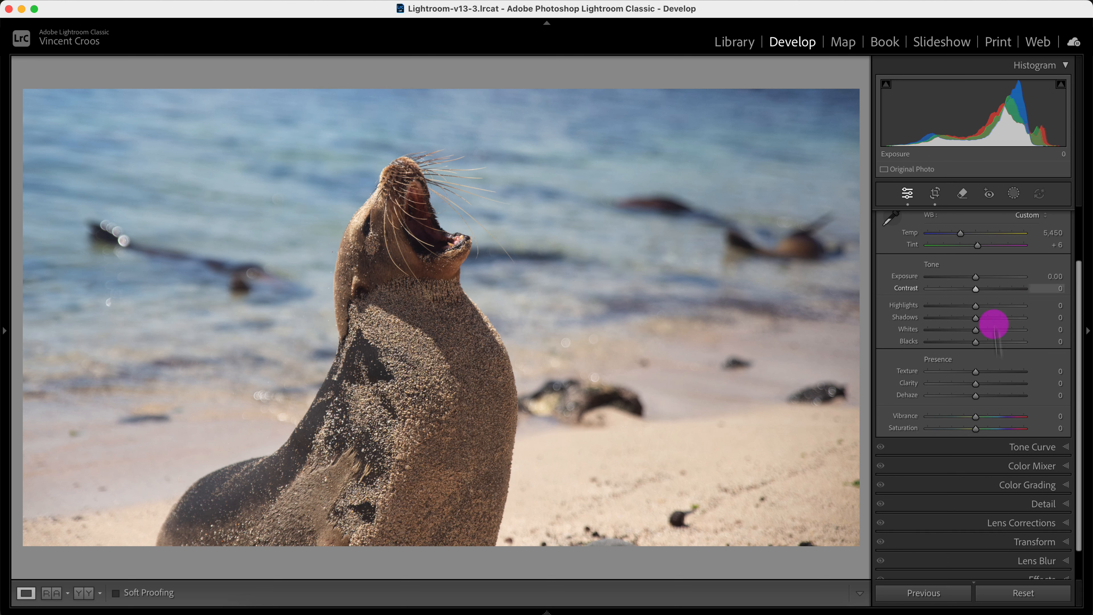
# Step: Adjust the sea lion photo globally with Whites +29, Blacks −18, Vibrance +15 and Saturation +5
pyautogui.moveTo(977, 333); pyautogui.dragTo(989, 330)
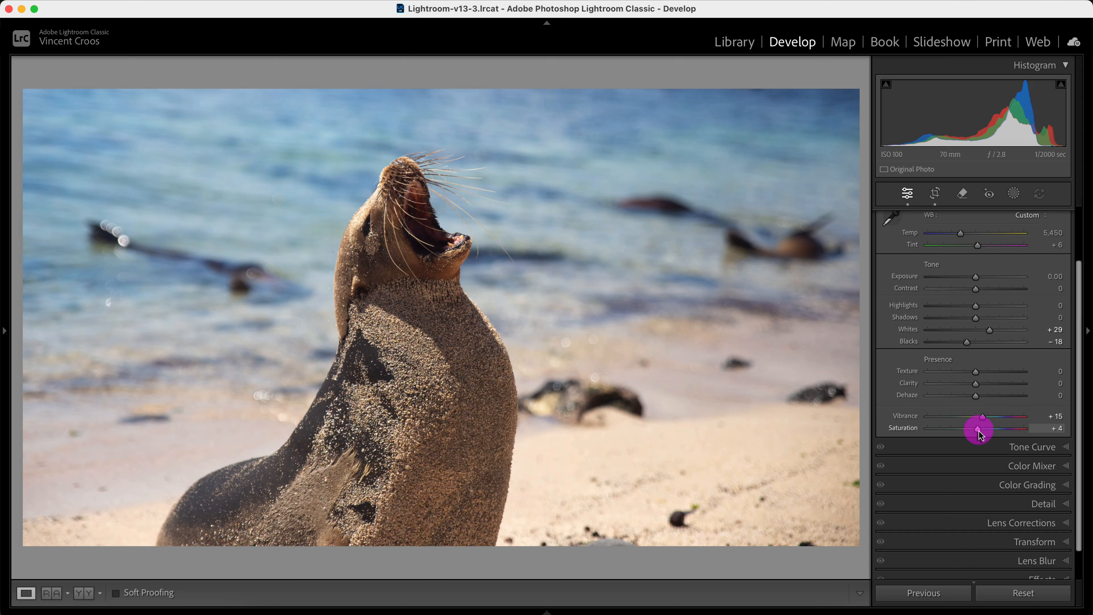
pyautogui.moveTo(978, 432); pyautogui.dragTo(984, 430)
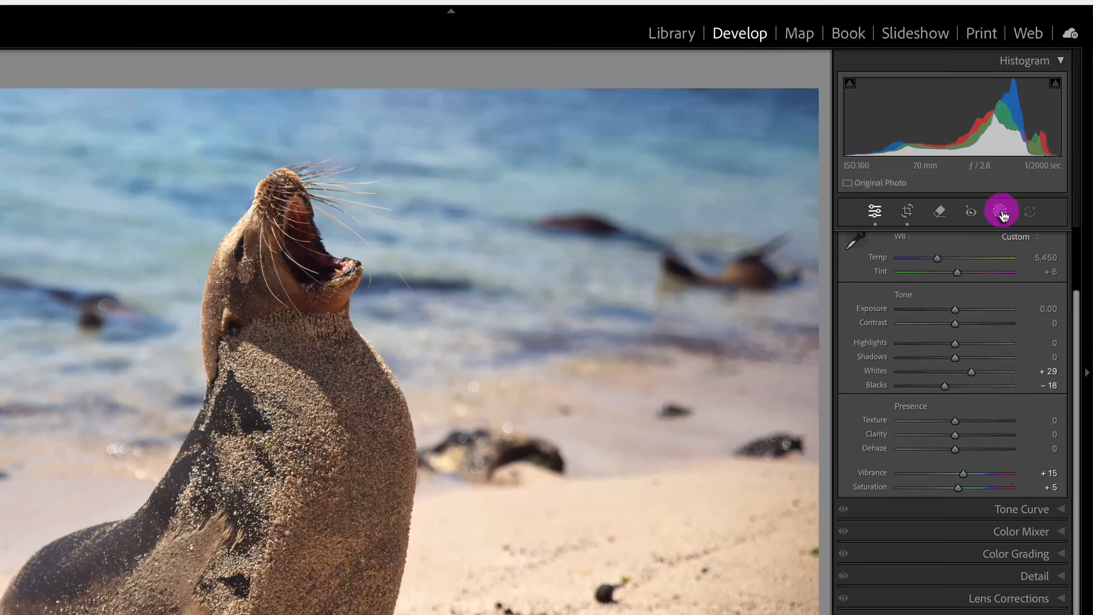
# Step: Add a brush mask over the sea lion's head with brush Size 22.5 and Feather, Flow and Density at 100
pyautogui.click(1013, 193)
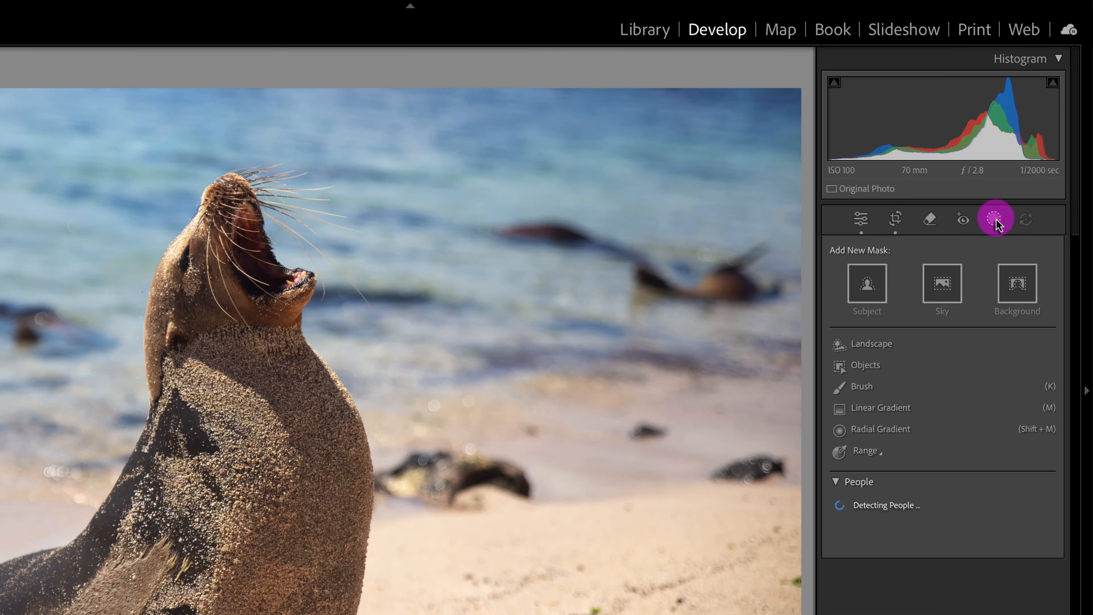
pyautogui.click(867, 392)
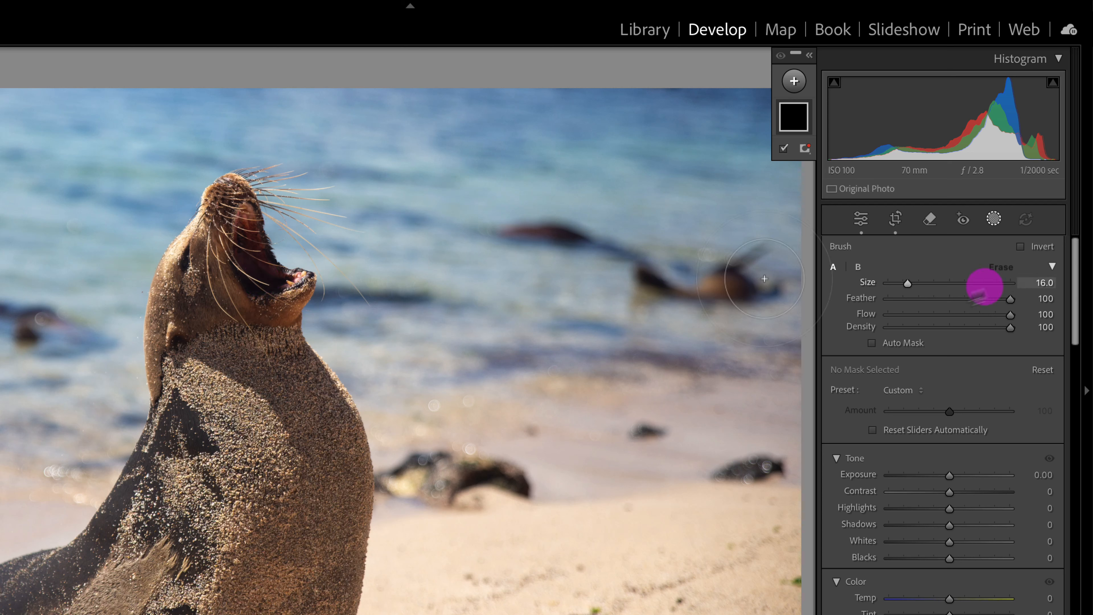
pyautogui.moveTo(904, 286)
pyautogui.mouseDown()
pyautogui.moveTo(935, 286)
pyautogui.moveTo(910, 283)
pyautogui.mouseUp()
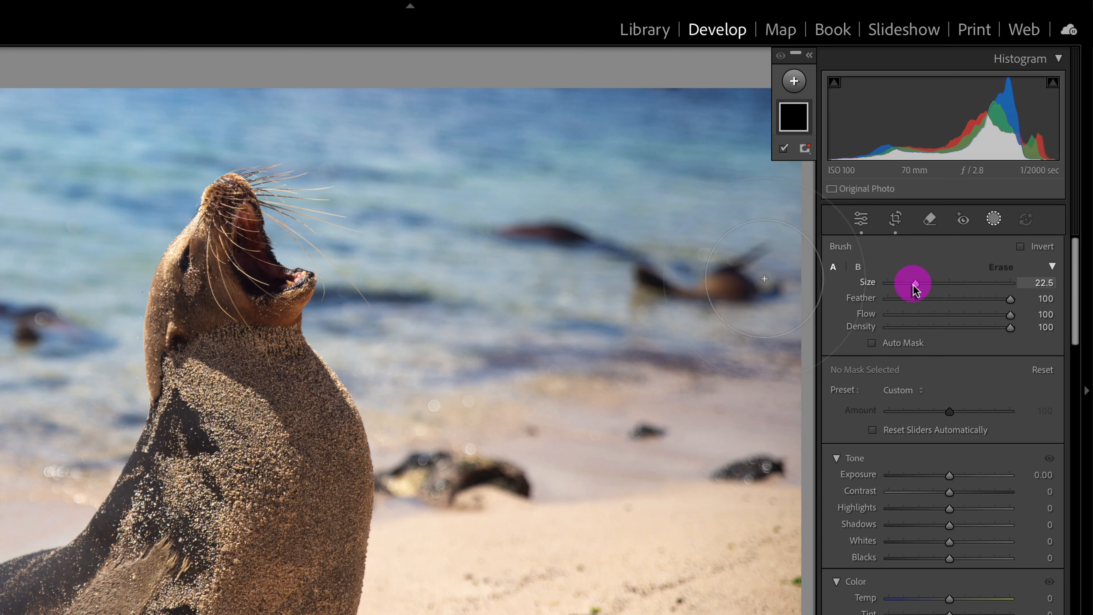
pyautogui.click(1011, 300)
pyautogui.moveTo(1011, 304)
pyautogui.mouseDown()
pyautogui.moveTo(928, 303)
pyautogui.moveTo(1005, 298)
pyautogui.mouseUp()
pyautogui.moveTo(274, 190)
pyautogui.mouseDown()
pyautogui.moveTo(263, 241)
pyautogui.moveTo(189, 270)
pyautogui.mouseUp()
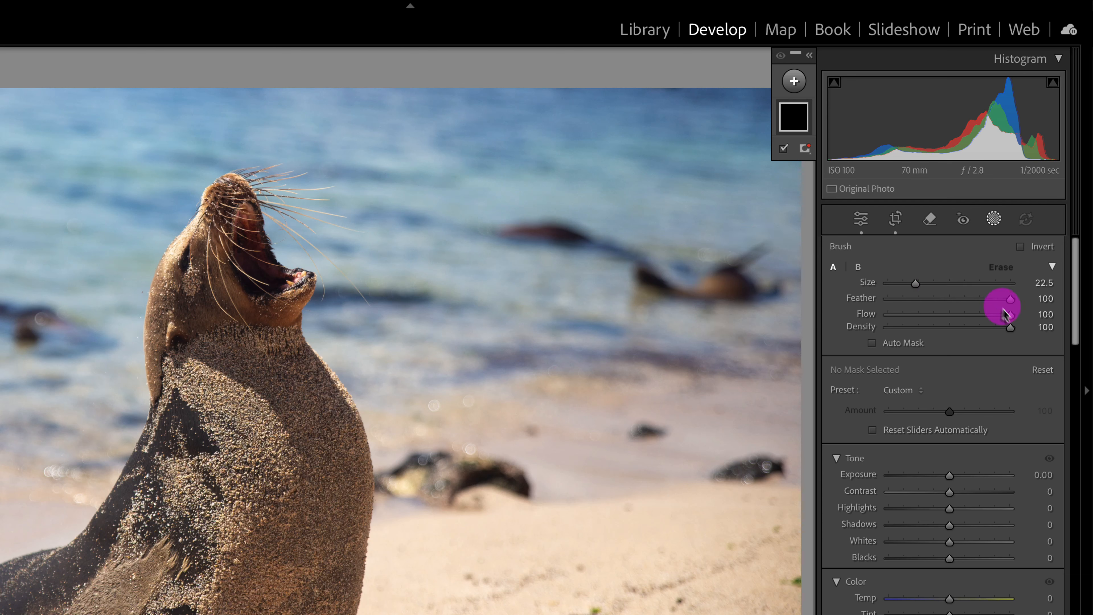
pyautogui.moveTo(1012, 316)
pyautogui.mouseDown()
pyautogui.moveTo(972, 316)
pyautogui.moveTo(1020, 317)
pyautogui.moveTo(1023, 332)
pyautogui.mouseUp()
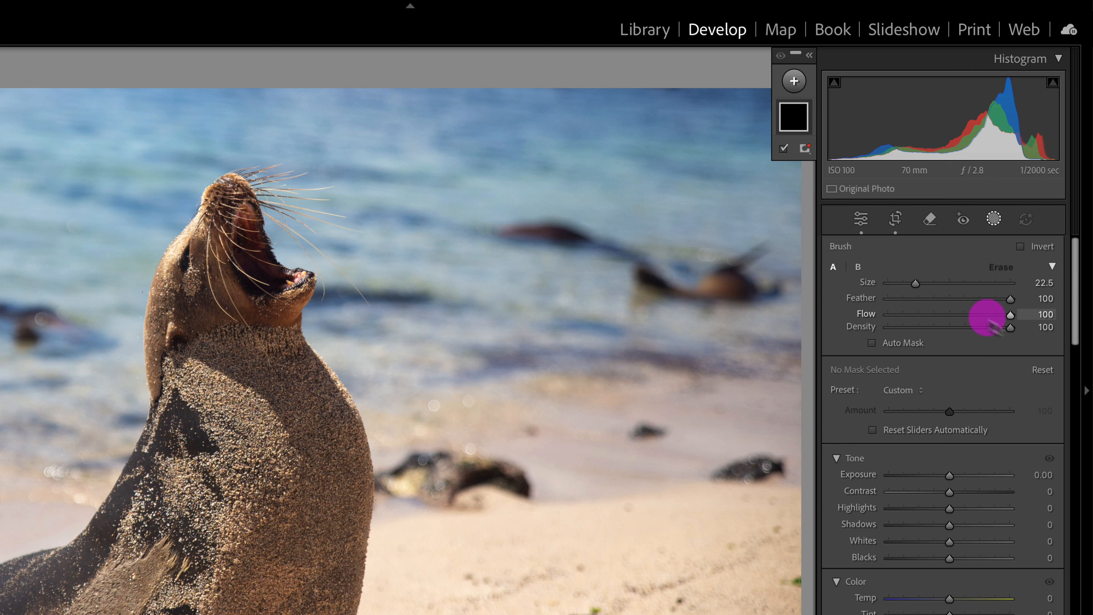
pyautogui.moveTo(341, 236)
pyautogui.mouseDown()
pyautogui.moveTo(293, 226)
pyautogui.moveTo(183, 286)
pyautogui.moveTo(248, 292)
pyautogui.moveTo(238, 209)
pyautogui.moveTo(186, 279)
pyautogui.moveTo(255, 266)
pyautogui.moveTo(206, 250)
pyautogui.moveTo(202, 297)
pyautogui.moveTo(295, 299)
pyautogui.moveTo(304, 266)
pyautogui.moveTo(271, 216)
pyautogui.moveTo(213, 214)
pyautogui.moveTo(170, 293)
pyautogui.moveTo(200, 321)
pyautogui.moveTo(271, 316)
pyautogui.moveTo(295, 287)
pyautogui.moveTo(279, 244)
pyautogui.moveTo(233, 221)
pyautogui.moveTo(194, 232)
pyautogui.moveTo(170, 270)
pyautogui.moveTo(214, 327)
pyautogui.moveTo(286, 296)
pyautogui.moveTo(263, 226)
pyautogui.moveTo(187, 238)
pyautogui.moveTo(168, 303)
pyautogui.moveTo(266, 321)
pyautogui.moveTo(263, 249)
pyautogui.moveTo(214, 234)
pyautogui.moveTo(232, 268)
pyautogui.mouseUp()
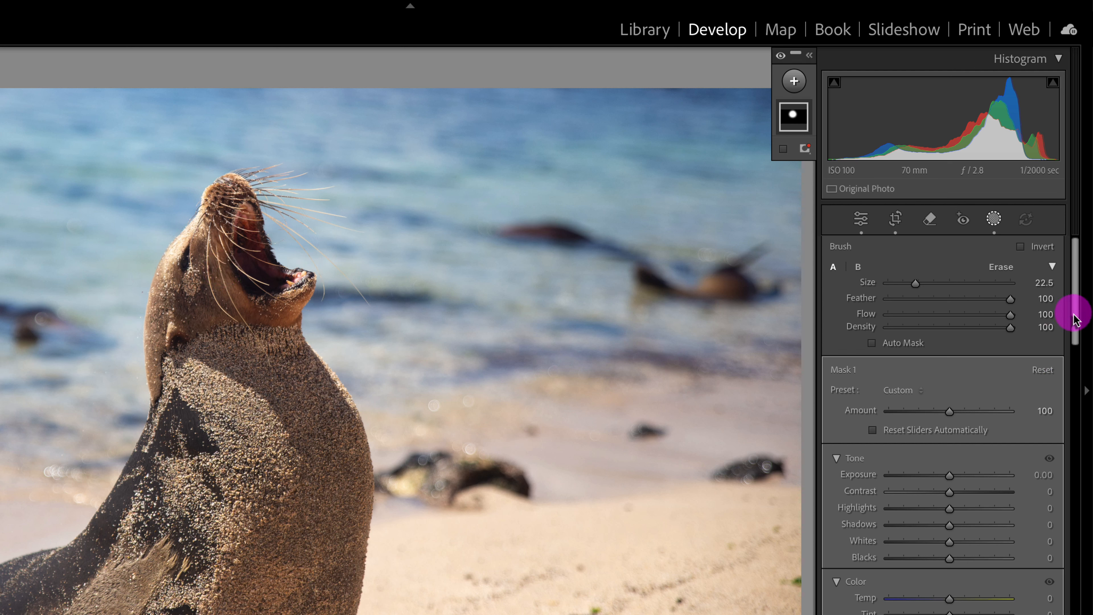
# Step: Try Exposure −4.00 on the head mask to reveal the painted area, and return it to 0
pyautogui.moveTo(950, 477); pyautogui.dragTo(876, 485)
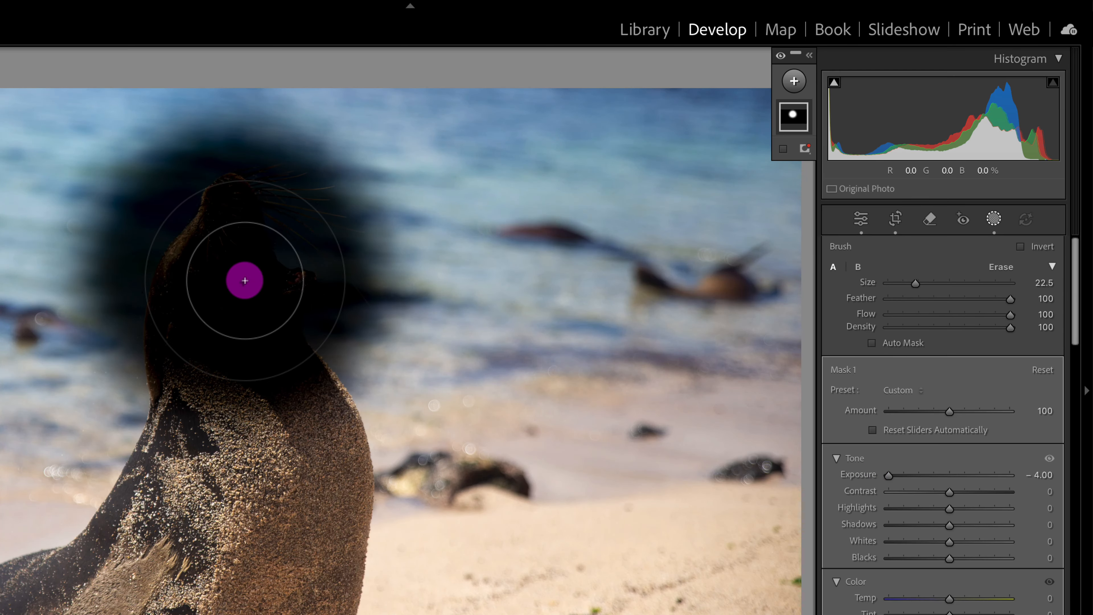
pyautogui.moveTo(889, 476); pyautogui.dragTo(949, 475)
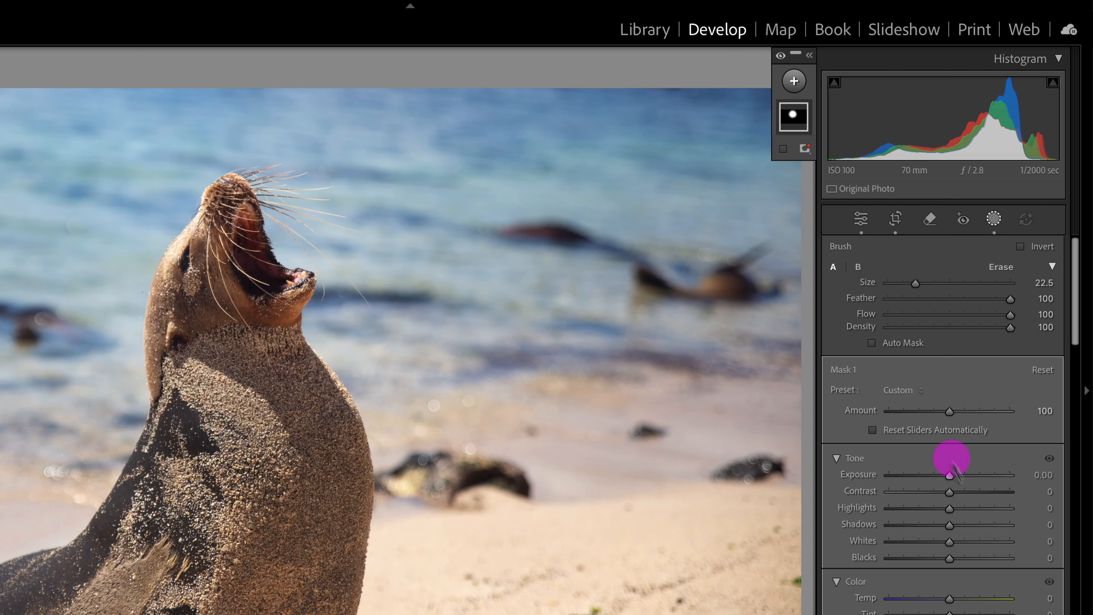
# Step: Set the sea lion head mask's Contrast to 34, Shadows to 35 and Saturation to 26
pyautogui.scroll(-2, 1076, 349)
pyautogui.scroll(-2, 1076, 350)
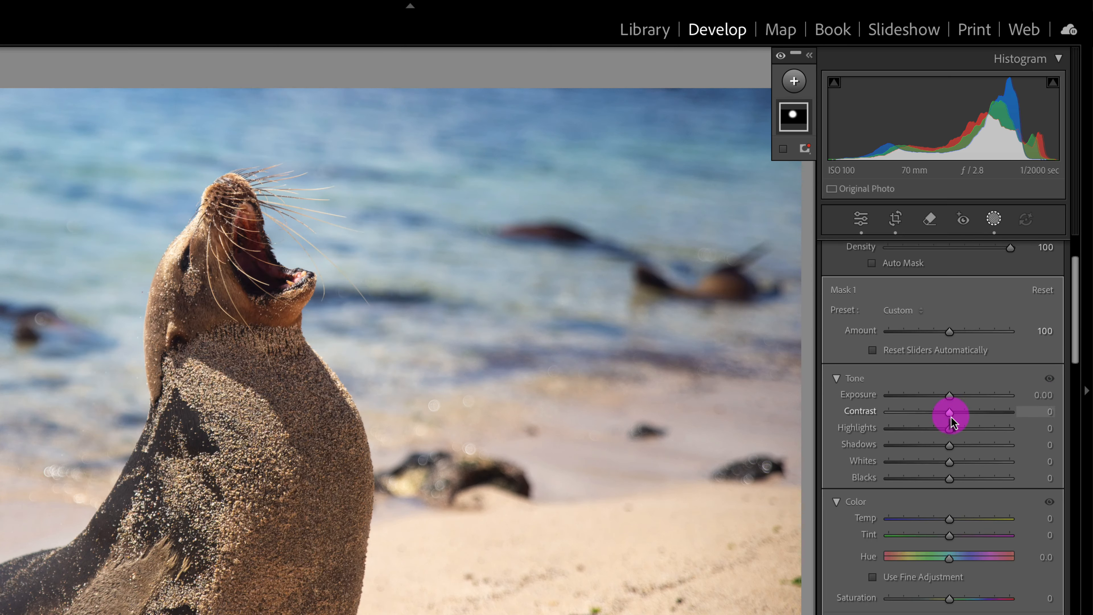
pyautogui.moveTo(950, 416); pyautogui.dragTo(974, 452)
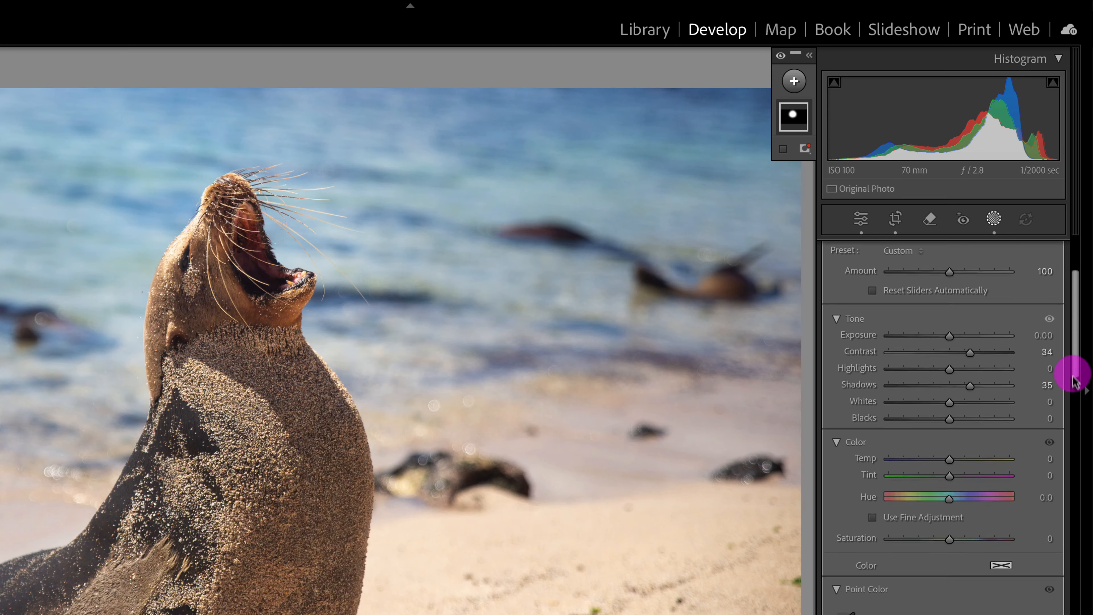
pyautogui.scroll(-5, 1069, 372)
pyautogui.moveTo(953, 386); pyautogui.dragTo(968, 387)
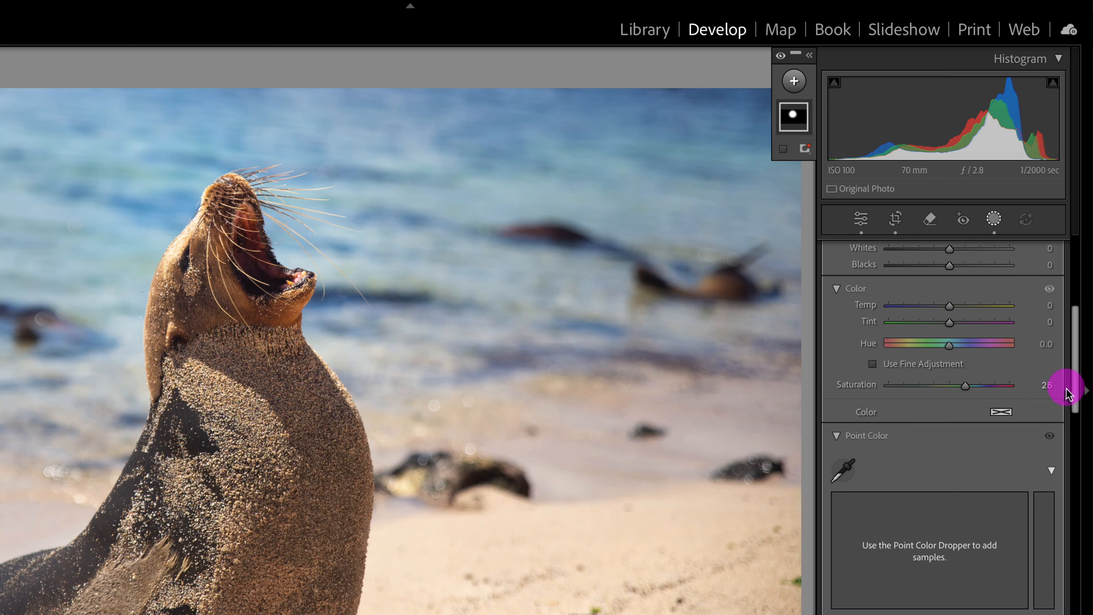
# Step: Set the sea lion head mask's Clarity to 25
pyautogui.moveTo(1073, 390); pyautogui.dragTo(1056, 522)
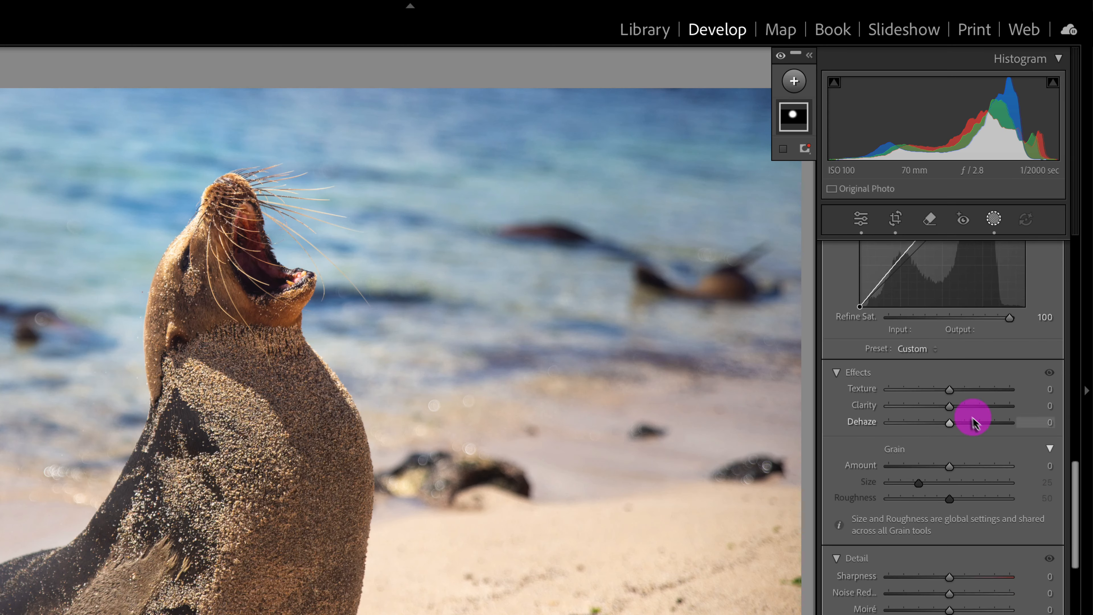
pyautogui.moveTo(951, 409); pyautogui.dragTo(965, 413)
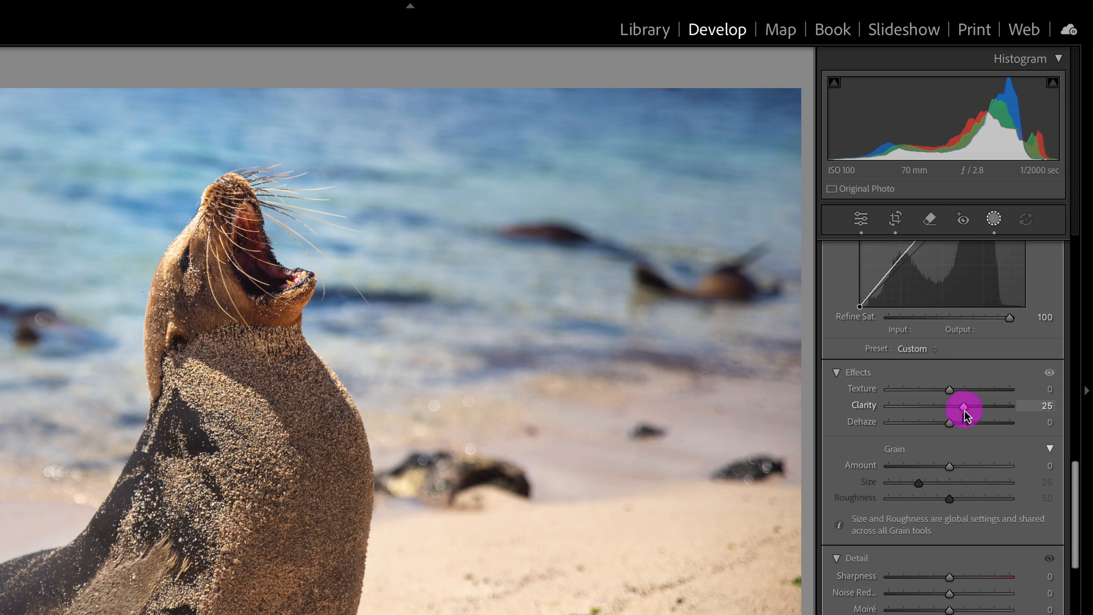
pyautogui.moveTo(964, 416); pyautogui.dragTo(964, 415)
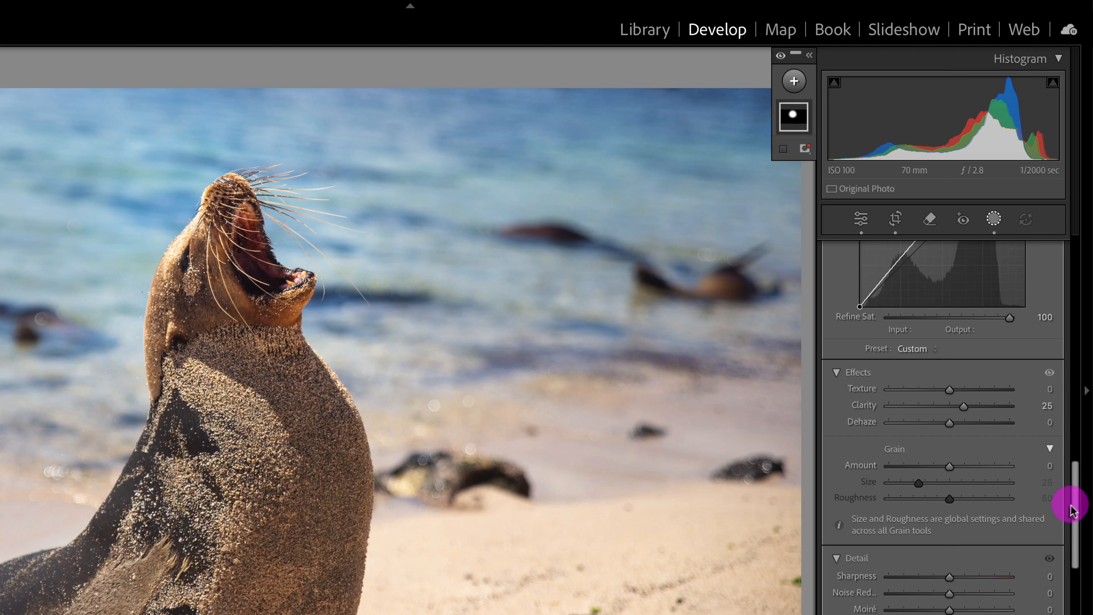
# Step: Compare the sea lion photo with the head mask switched off and on
pyautogui.moveTo(1075, 515); pyautogui.dragTo(1080, 551)
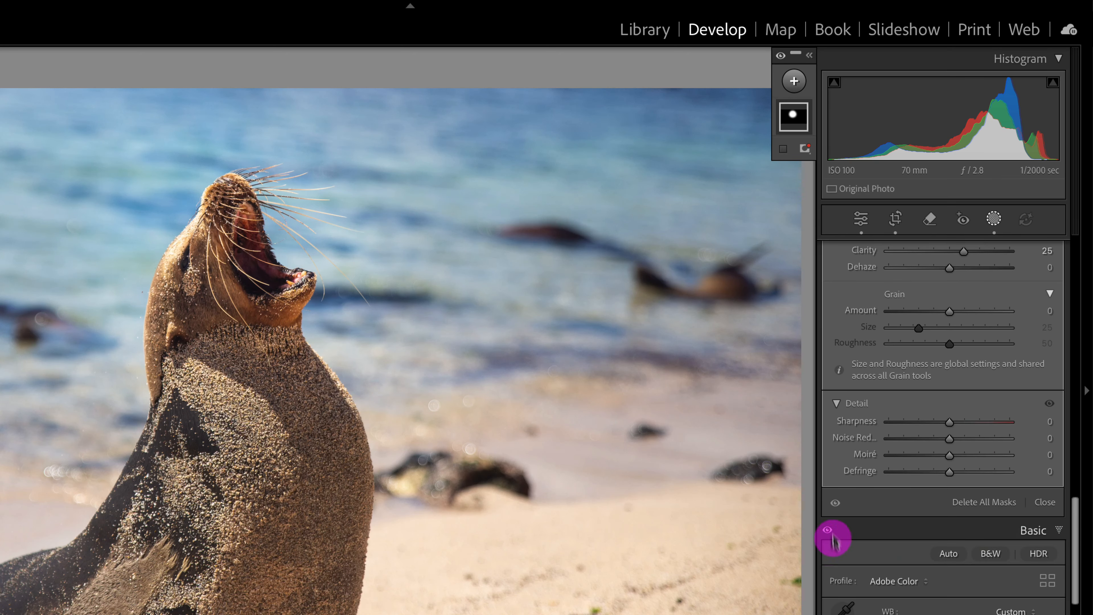
pyautogui.click(835, 505)
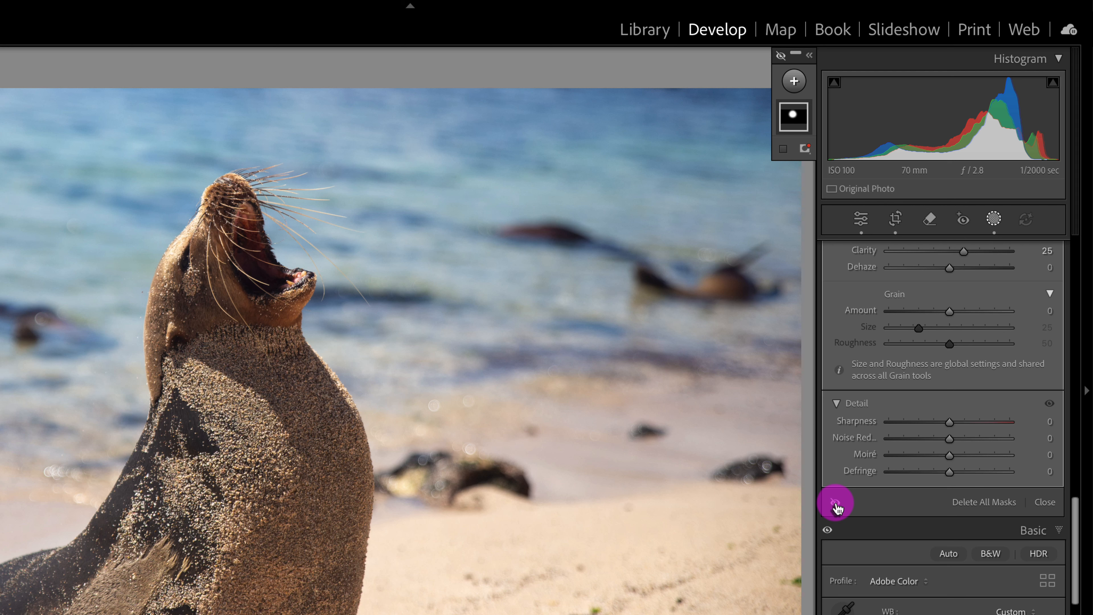
pyautogui.click(835, 504)
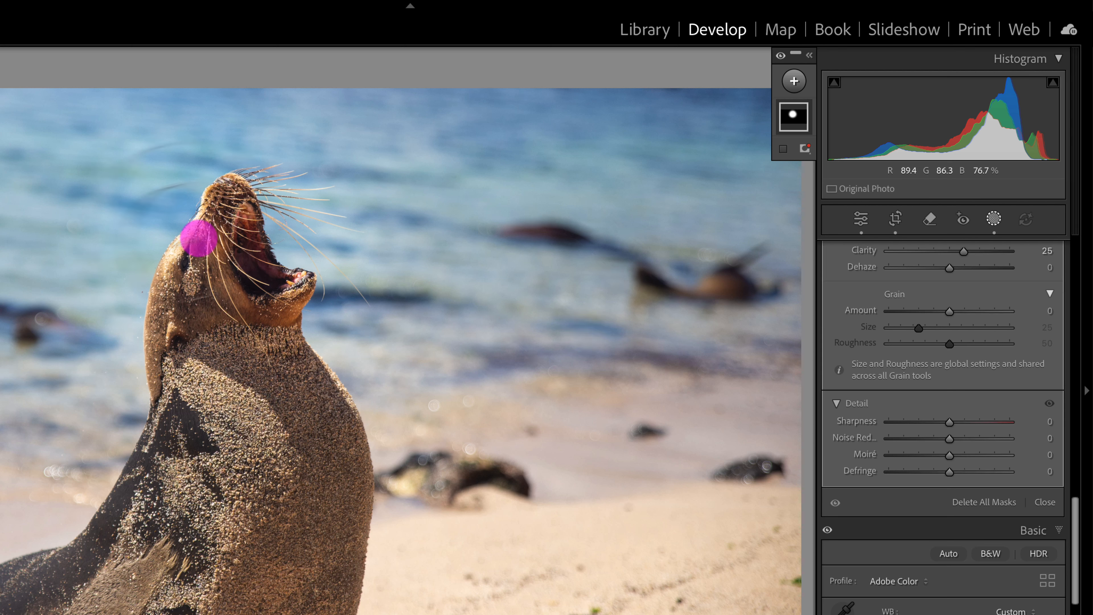
# Step: Strengthen the sea lion head mask's tones with Contrast 39, Shadows 44 and Blacks −17
pyautogui.moveTo(1077, 513); pyautogui.dragTo(1076, 304)
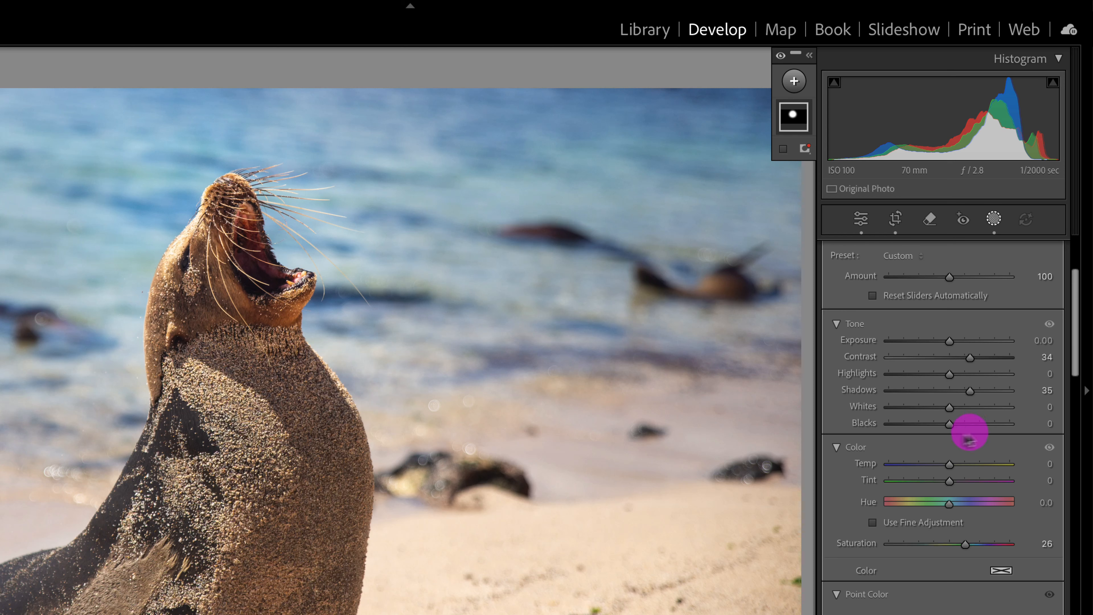
pyautogui.moveTo(949, 426); pyautogui.dragTo(940, 428)
pyautogui.moveTo(974, 392); pyautogui.dragTo(978, 366)
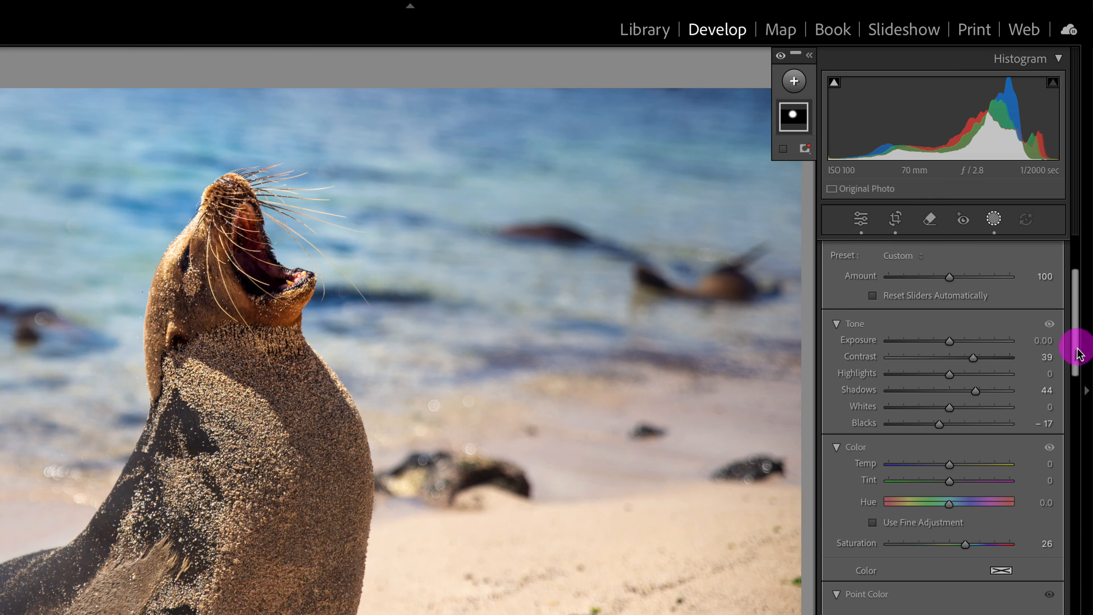
# Step: Toggle the mask's effect to review the strengthened tones on the sea lion's head
pyautogui.moveTo(1073, 347); pyautogui.dragTo(896, 594)
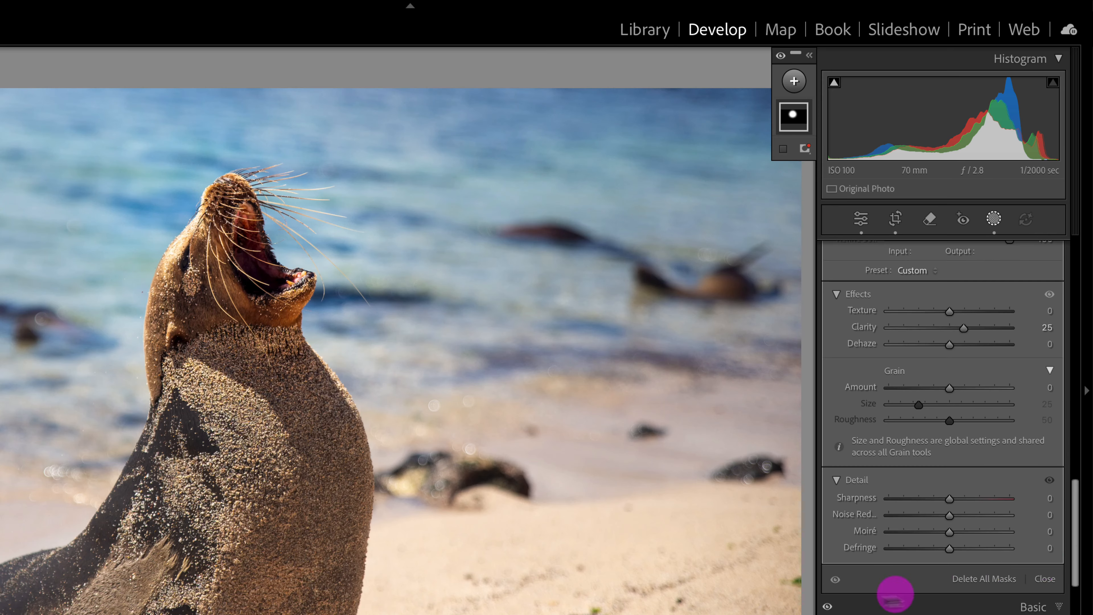
pyautogui.click(836, 581)
pyautogui.click(837, 582)
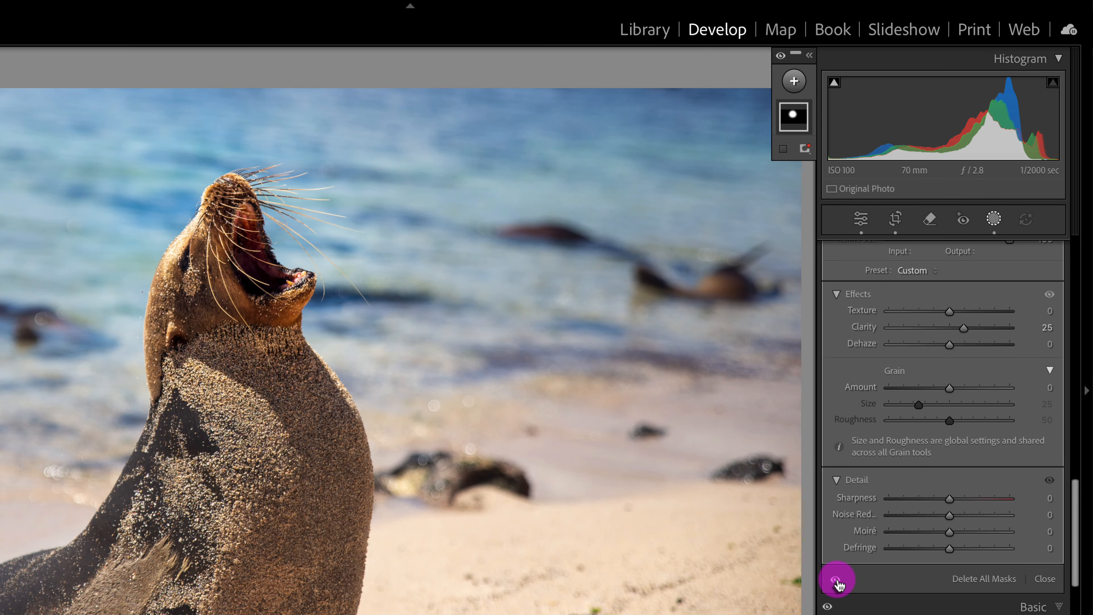
pyautogui.click(837, 582)
pyautogui.click(837, 582)
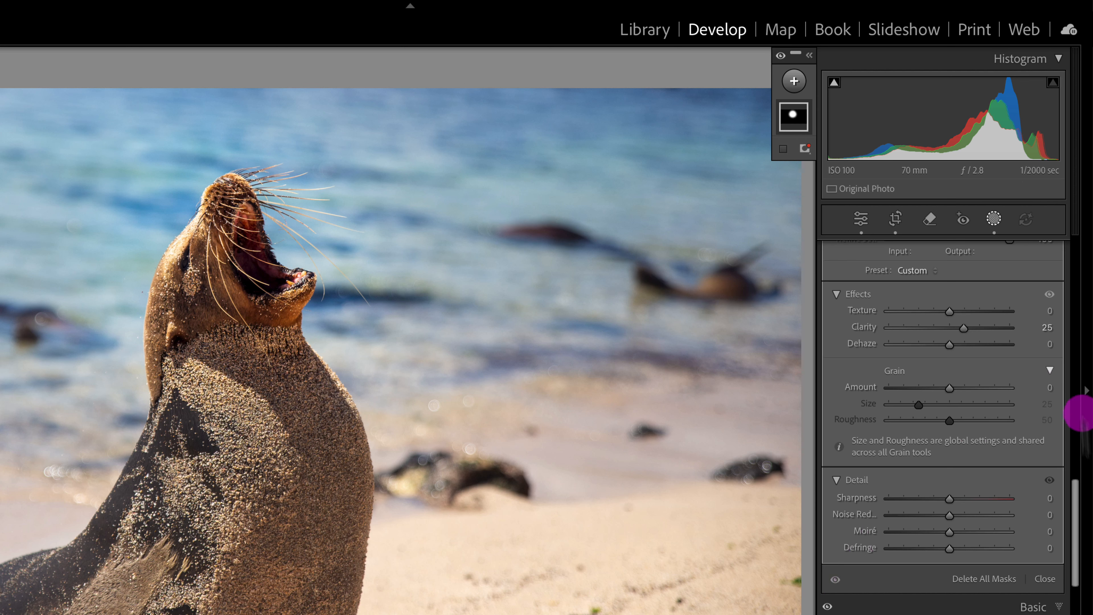
# Step: Examine the mask types offered for a new mask, and leave the list without adding one
pyautogui.moveTo(1076, 491); pyautogui.dragTo(1076, 236)
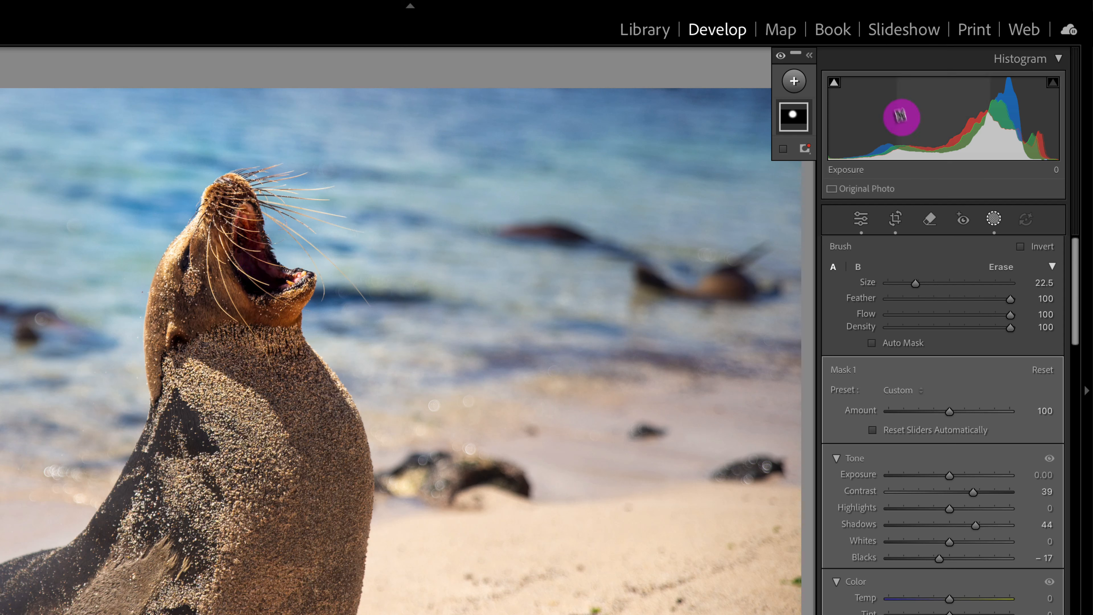
pyautogui.click(795, 83)
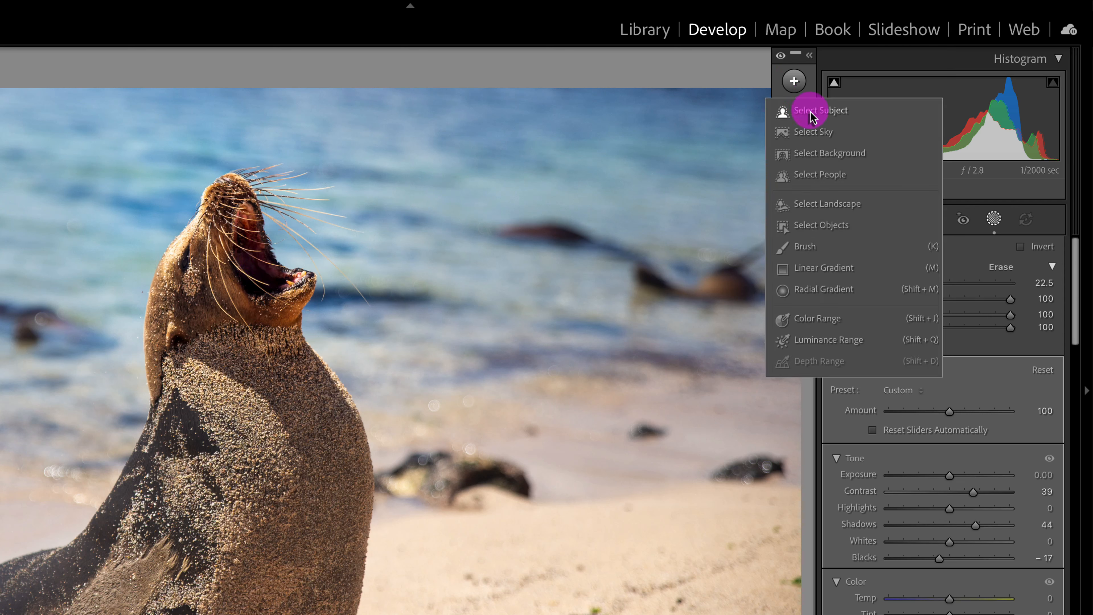
pyautogui.click(824, 252)
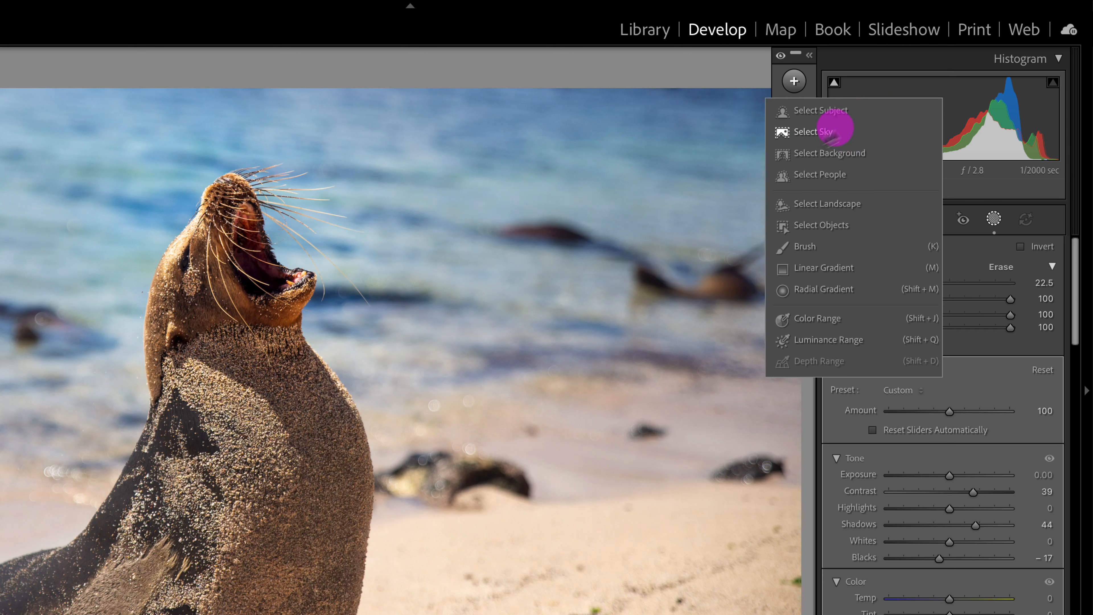
pyautogui.click(864, 62)
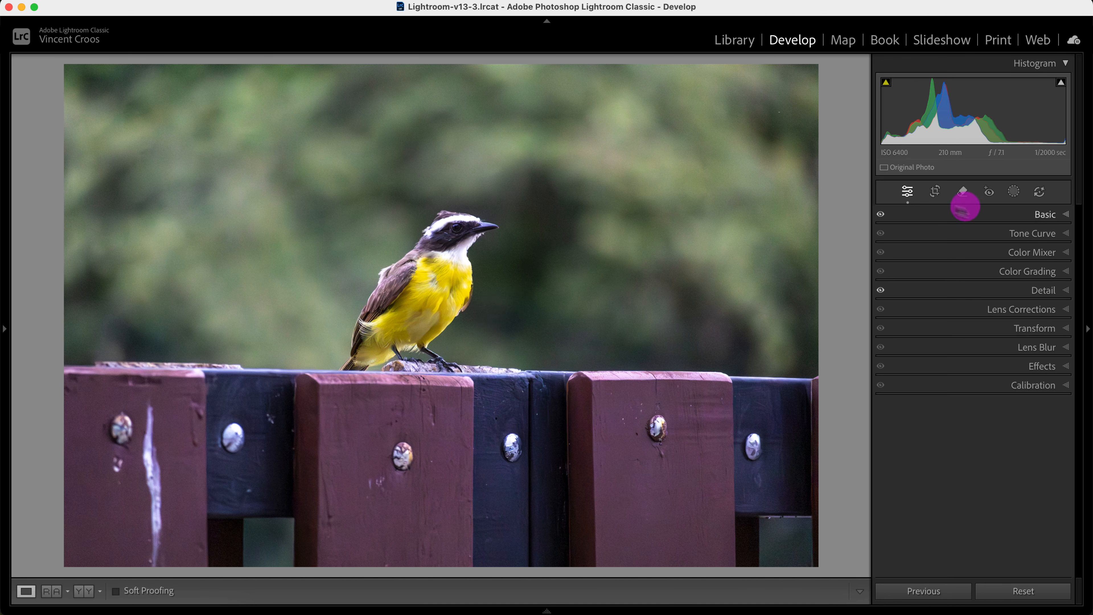
# Step: Crop the bird photo freely to exclude the white-streaked fence board and some lower fence, and reposition the image within the frame
pyautogui.click(936, 193)
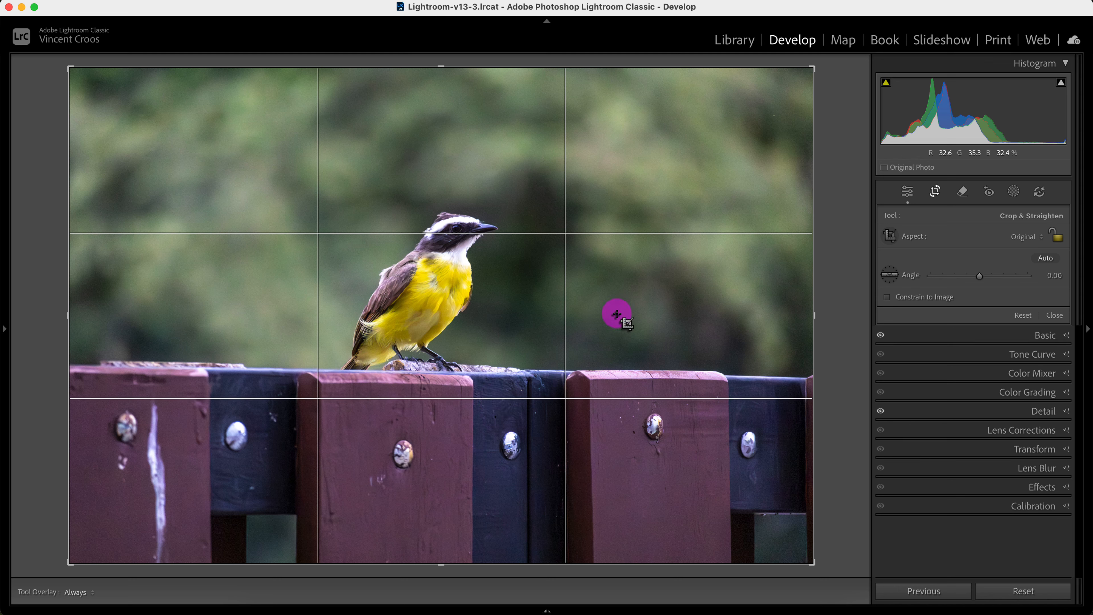
pyautogui.click(1041, 240)
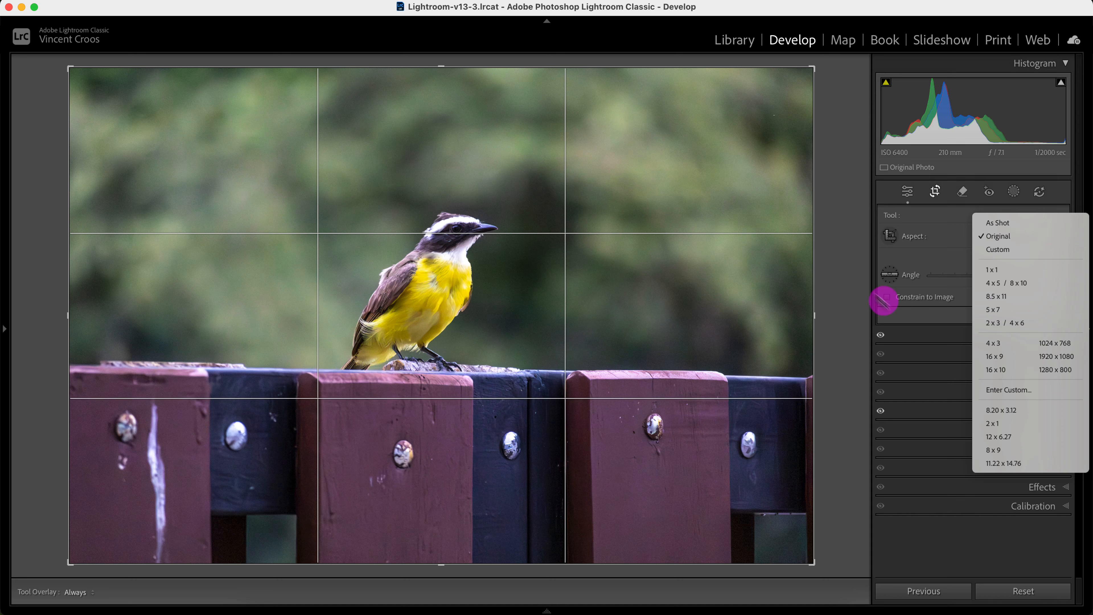
pyautogui.click(860, 288)
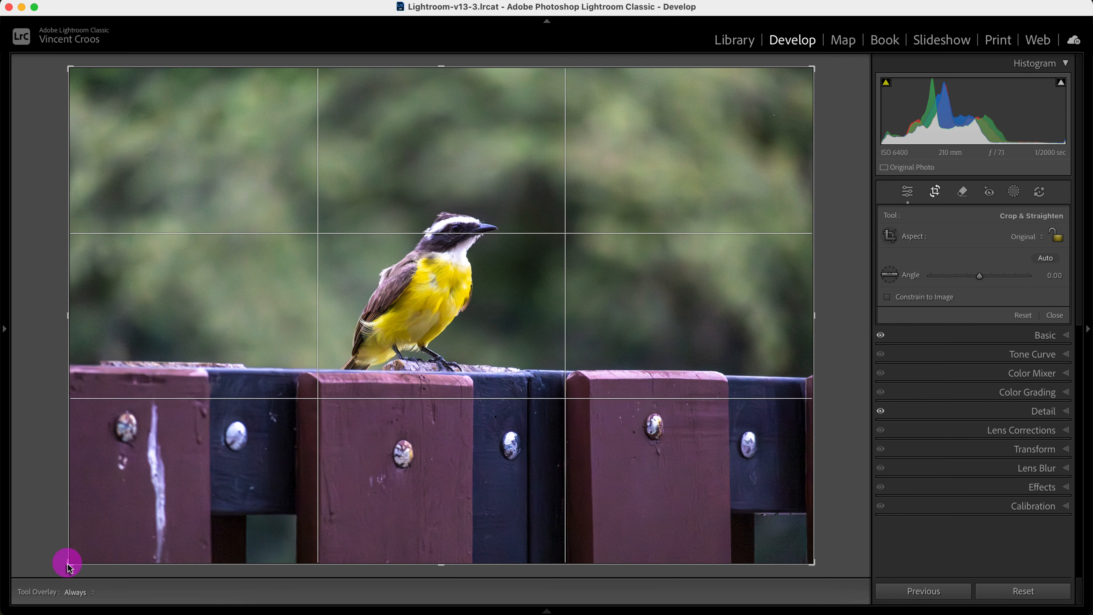
pyautogui.moveTo(69, 569); pyautogui.dragTo(171, 558)
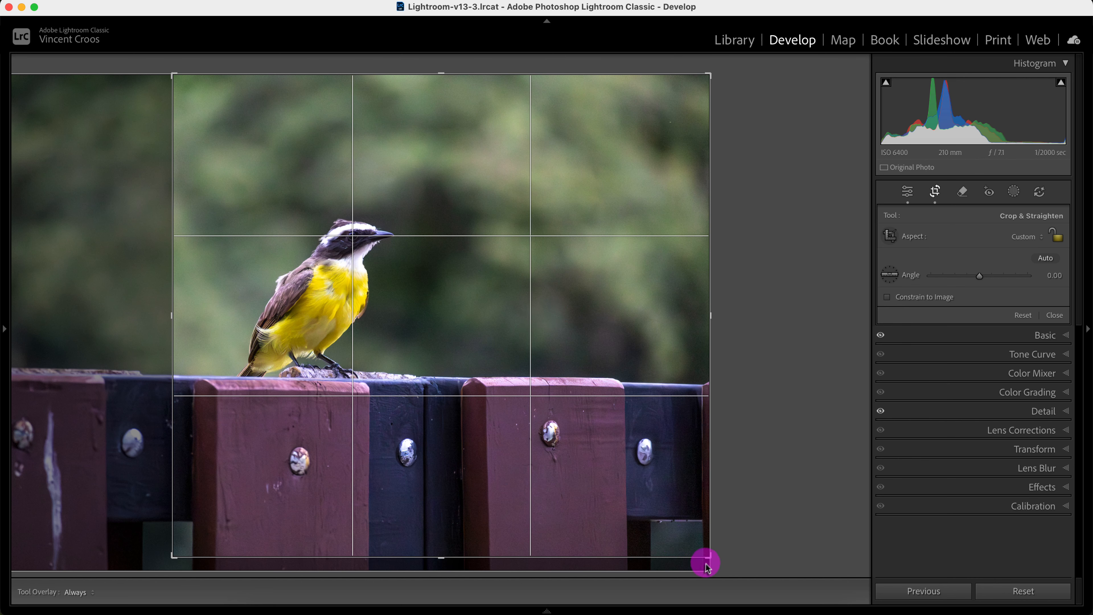
pyautogui.moveTo(709, 562); pyautogui.dragTo(706, 507)
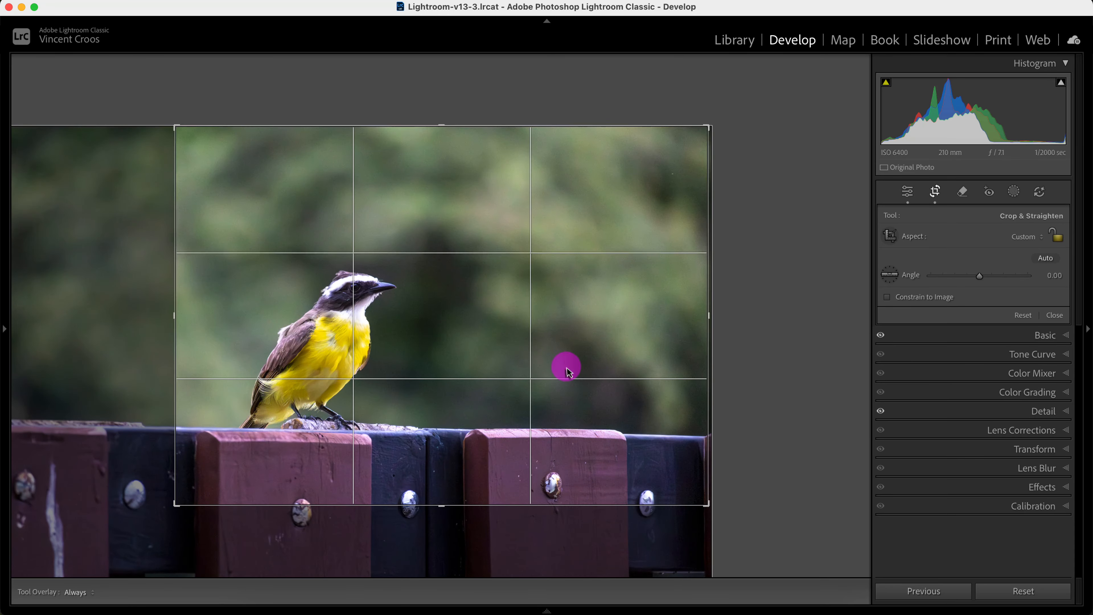
pyautogui.moveTo(569, 325); pyautogui.dragTo(573, 291)
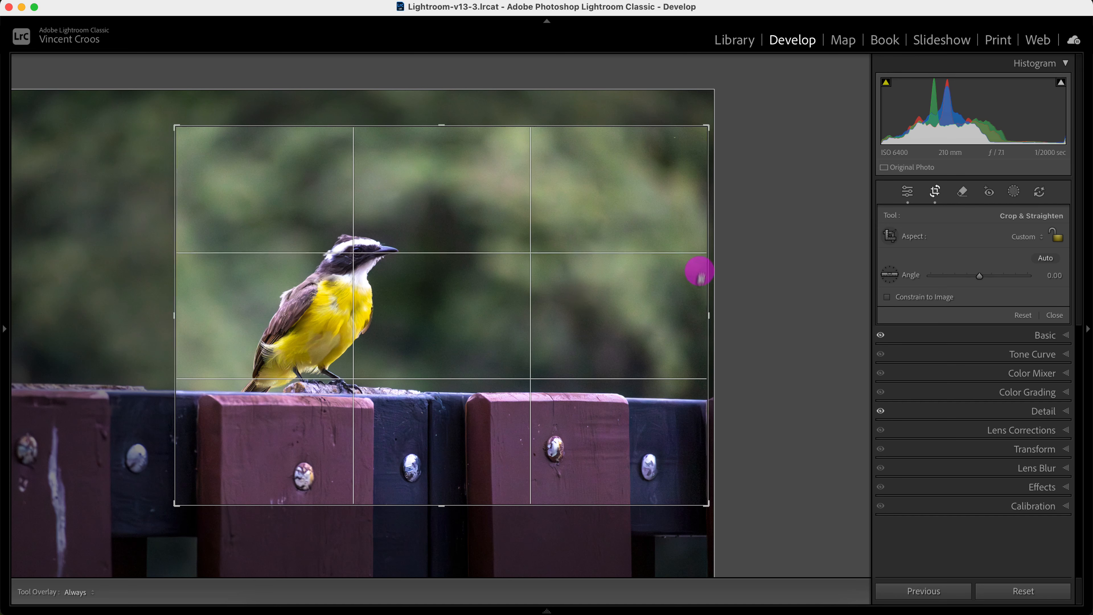
# Step: Tighten the crop around the bird, align its upper body with the left thirds line, and apply the crop
pyautogui.moveTo(708, 127); pyautogui.dragTo(681, 149)
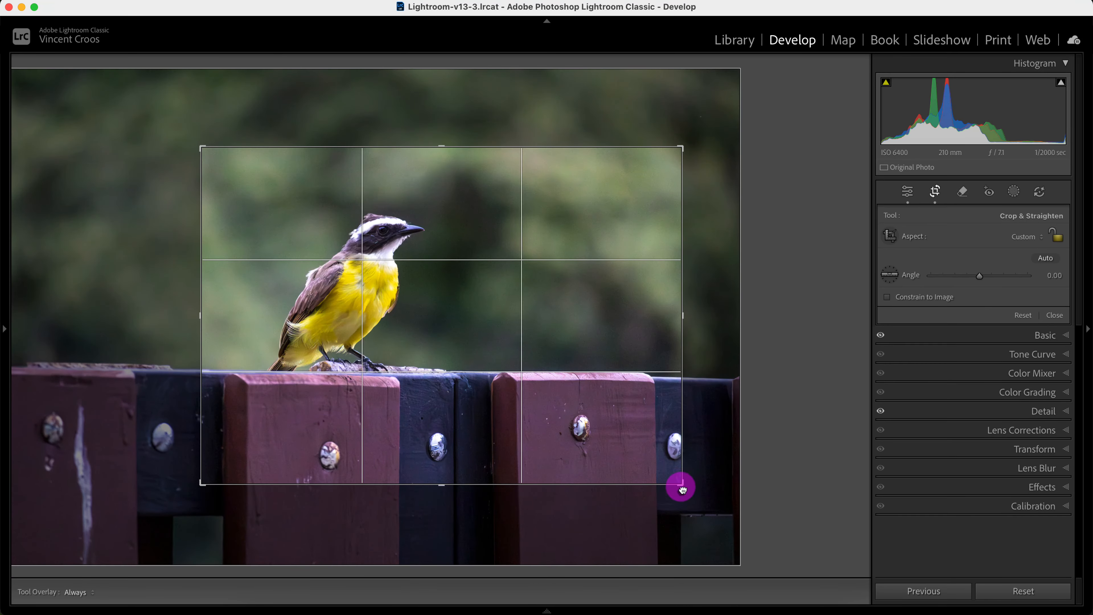
pyautogui.moveTo(681, 485)
pyautogui.mouseDown()
pyautogui.moveTo(676, 476)
pyautogui.moveTo(689, 488)
pyautogui.mouseUp()
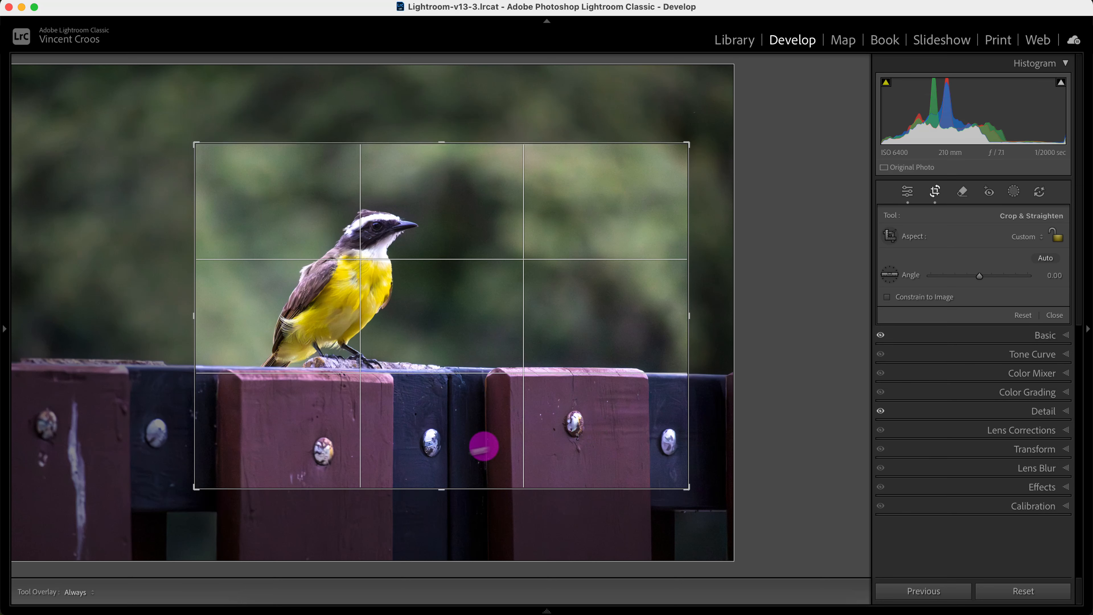
pyautogui.moveTo(554, 330); pyautogui.dragTo(524, 329)
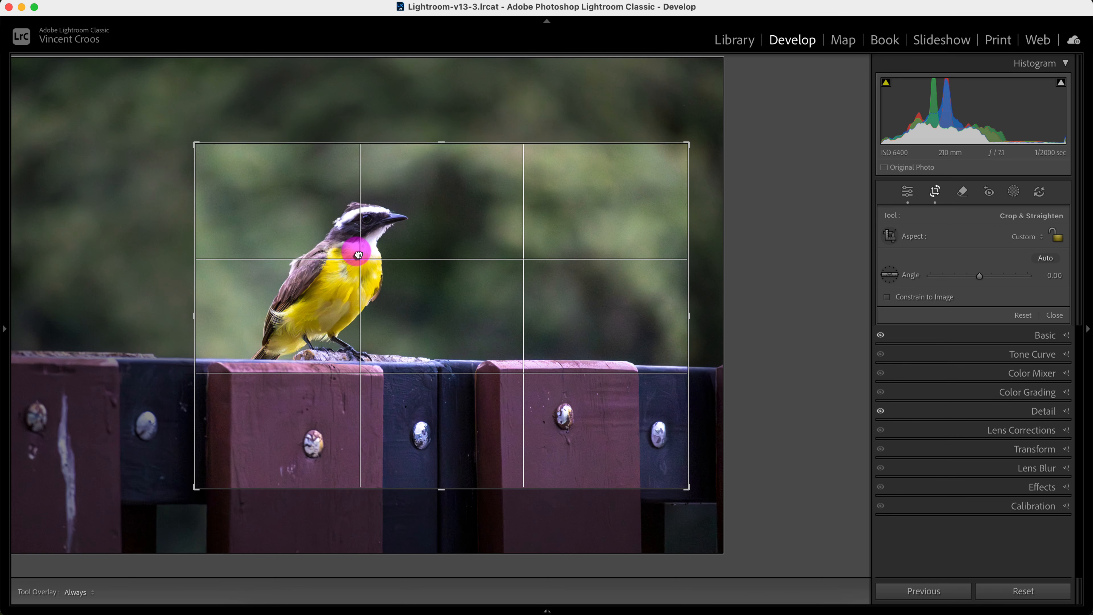
pyautogui.press('Return')
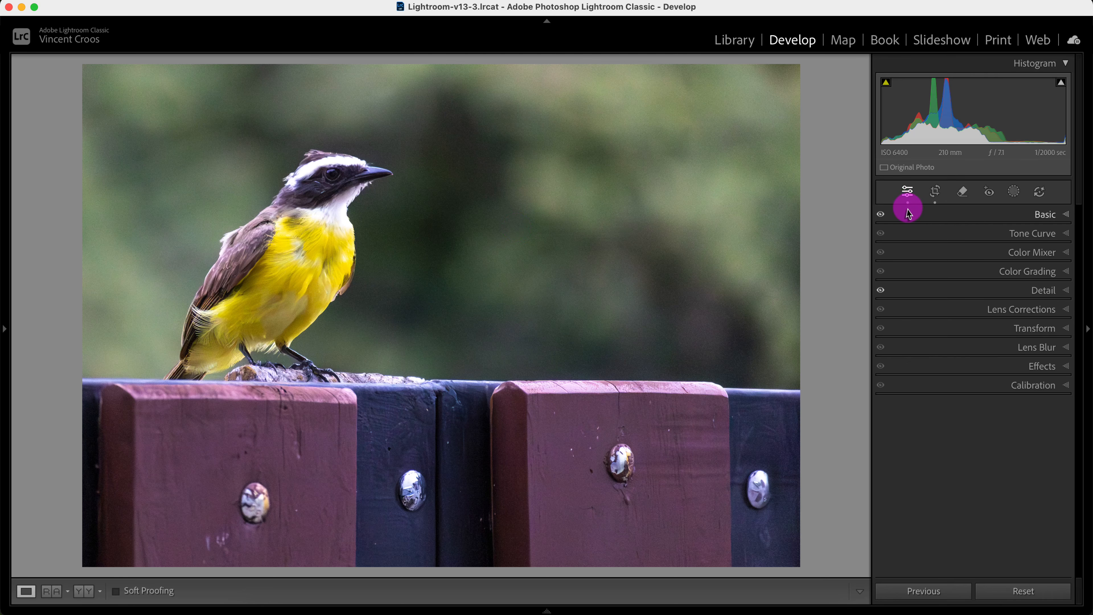
# Step: Review the thirds-based crop on the bird photo and the 16 x 9 crop on the mountain lake photo without changing them
pyautogui.click(935, 191)
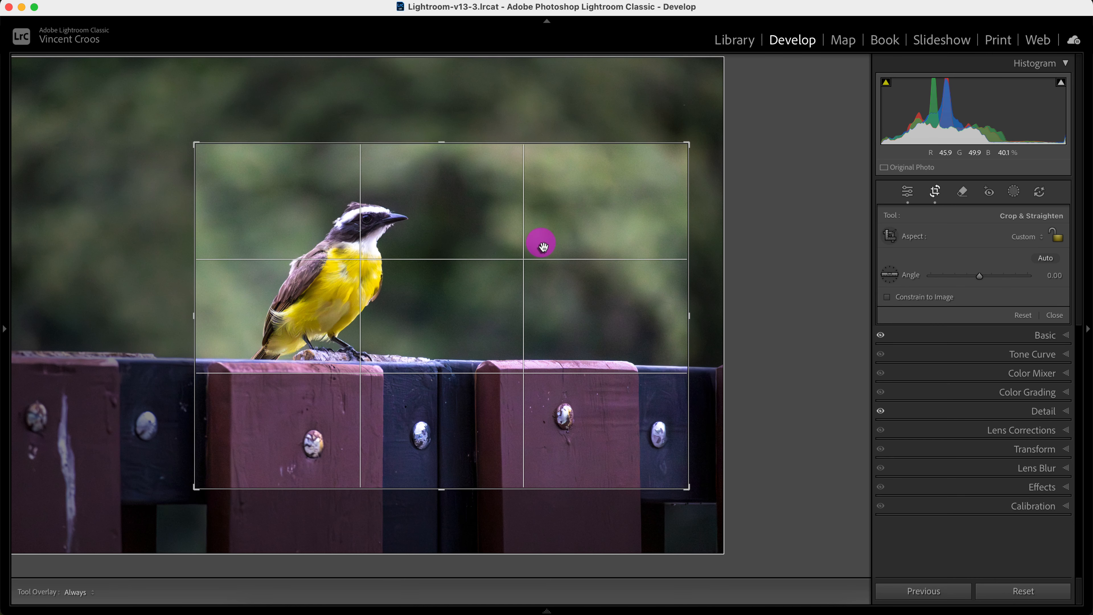
pyautogui.press('Return')
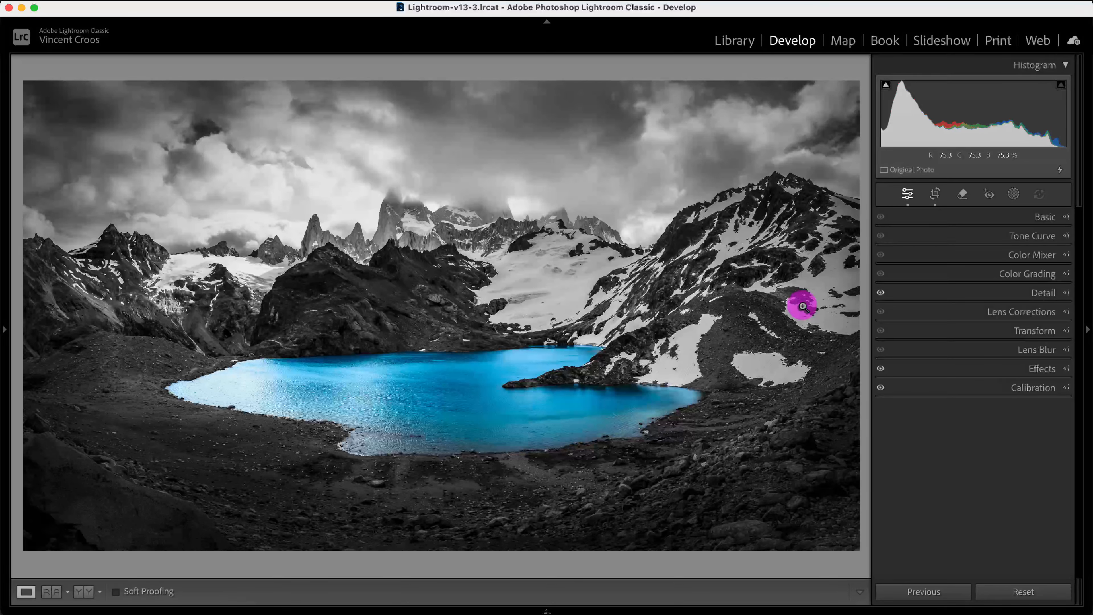
pyautogui.click(935, 194)
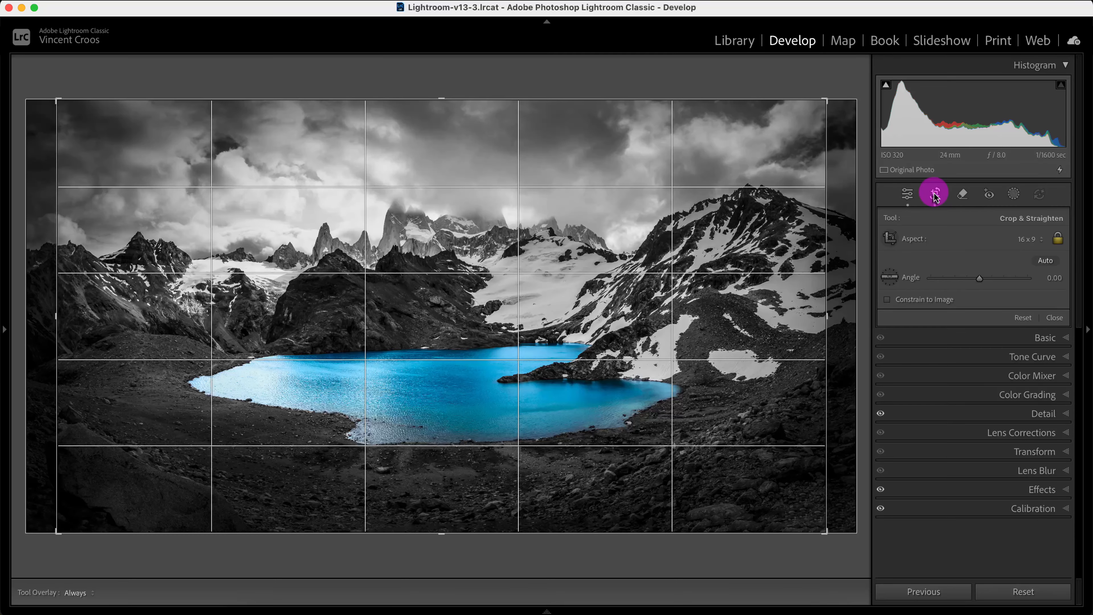
pyautogui.click(935, 195)
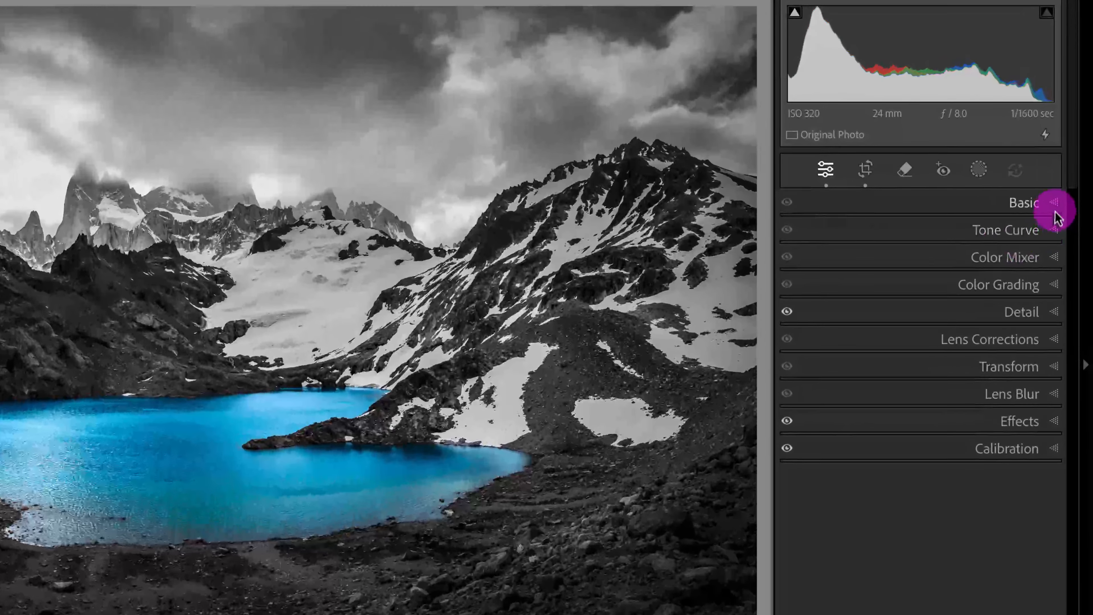
# Step: Examine the Basic white balance, tone and presence adjustments available for the mountain lake photo
pyautogui.click(1056, 211)
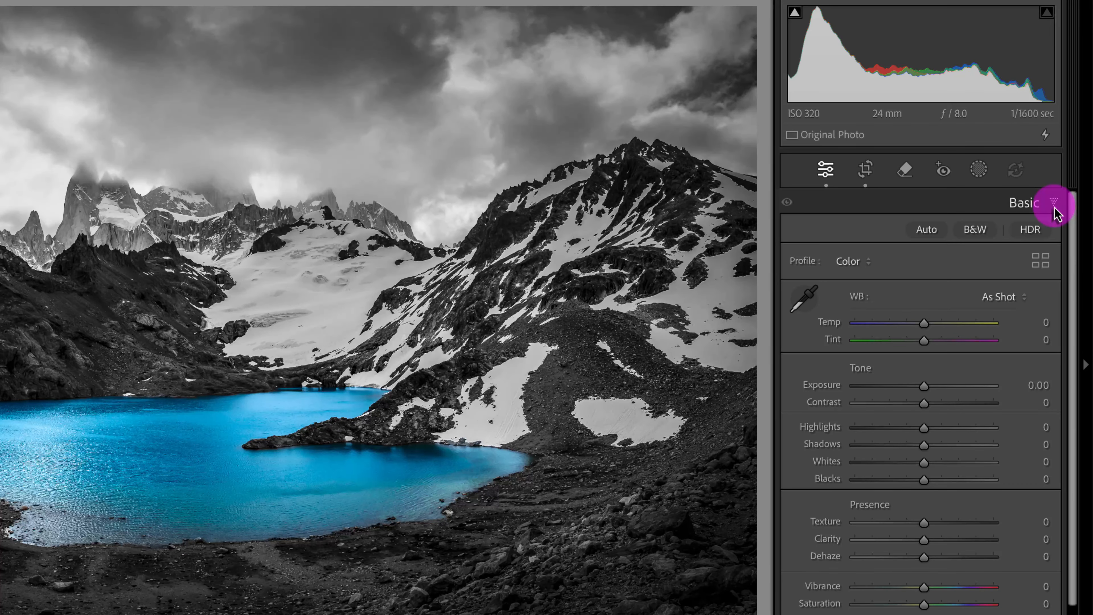
pyautogui.moveTo(1071, 232); pyautogui.dragTo(1074, 226)
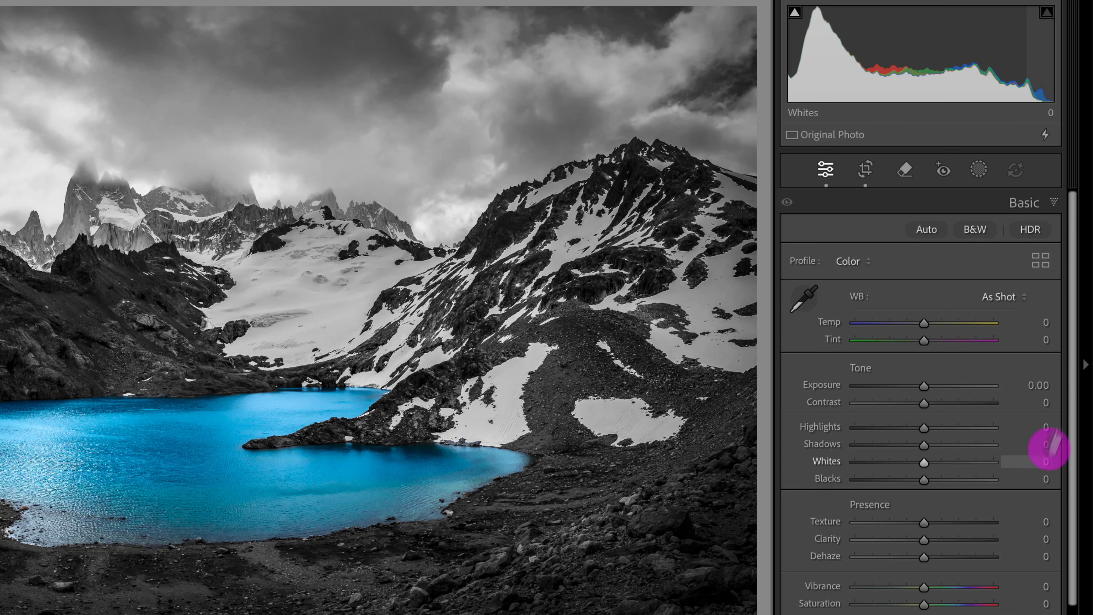
pyautogui.moveTo(1073, 383); pyautogui.dragTo(1073, 506)
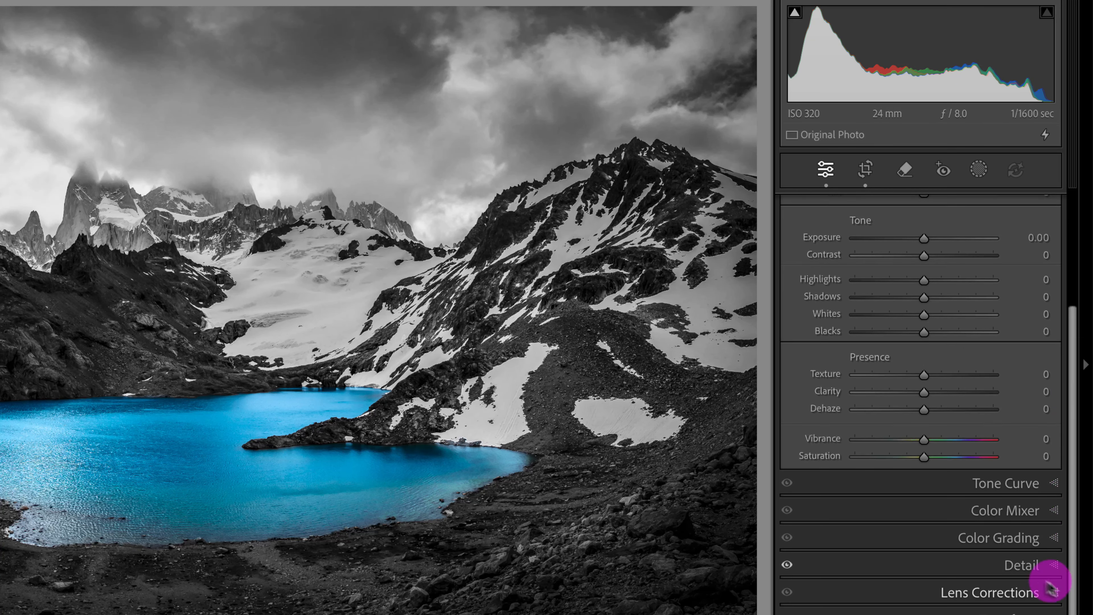
pyautogui.moveTo(1072, 574); pyautogui.dragTo(1055, 357)
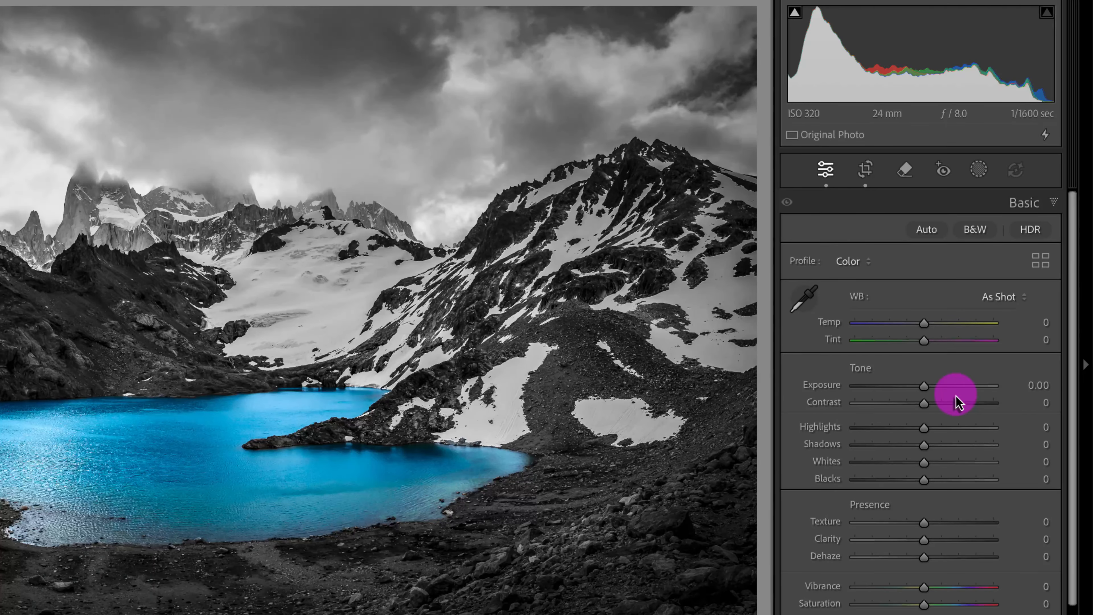
pyautogui.click(751, 0)
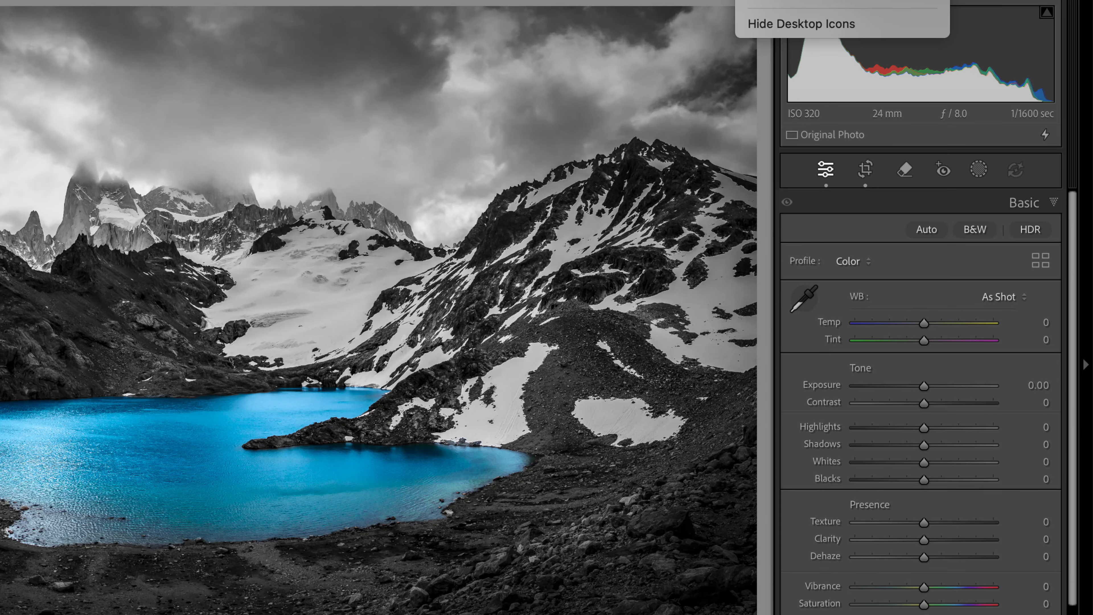